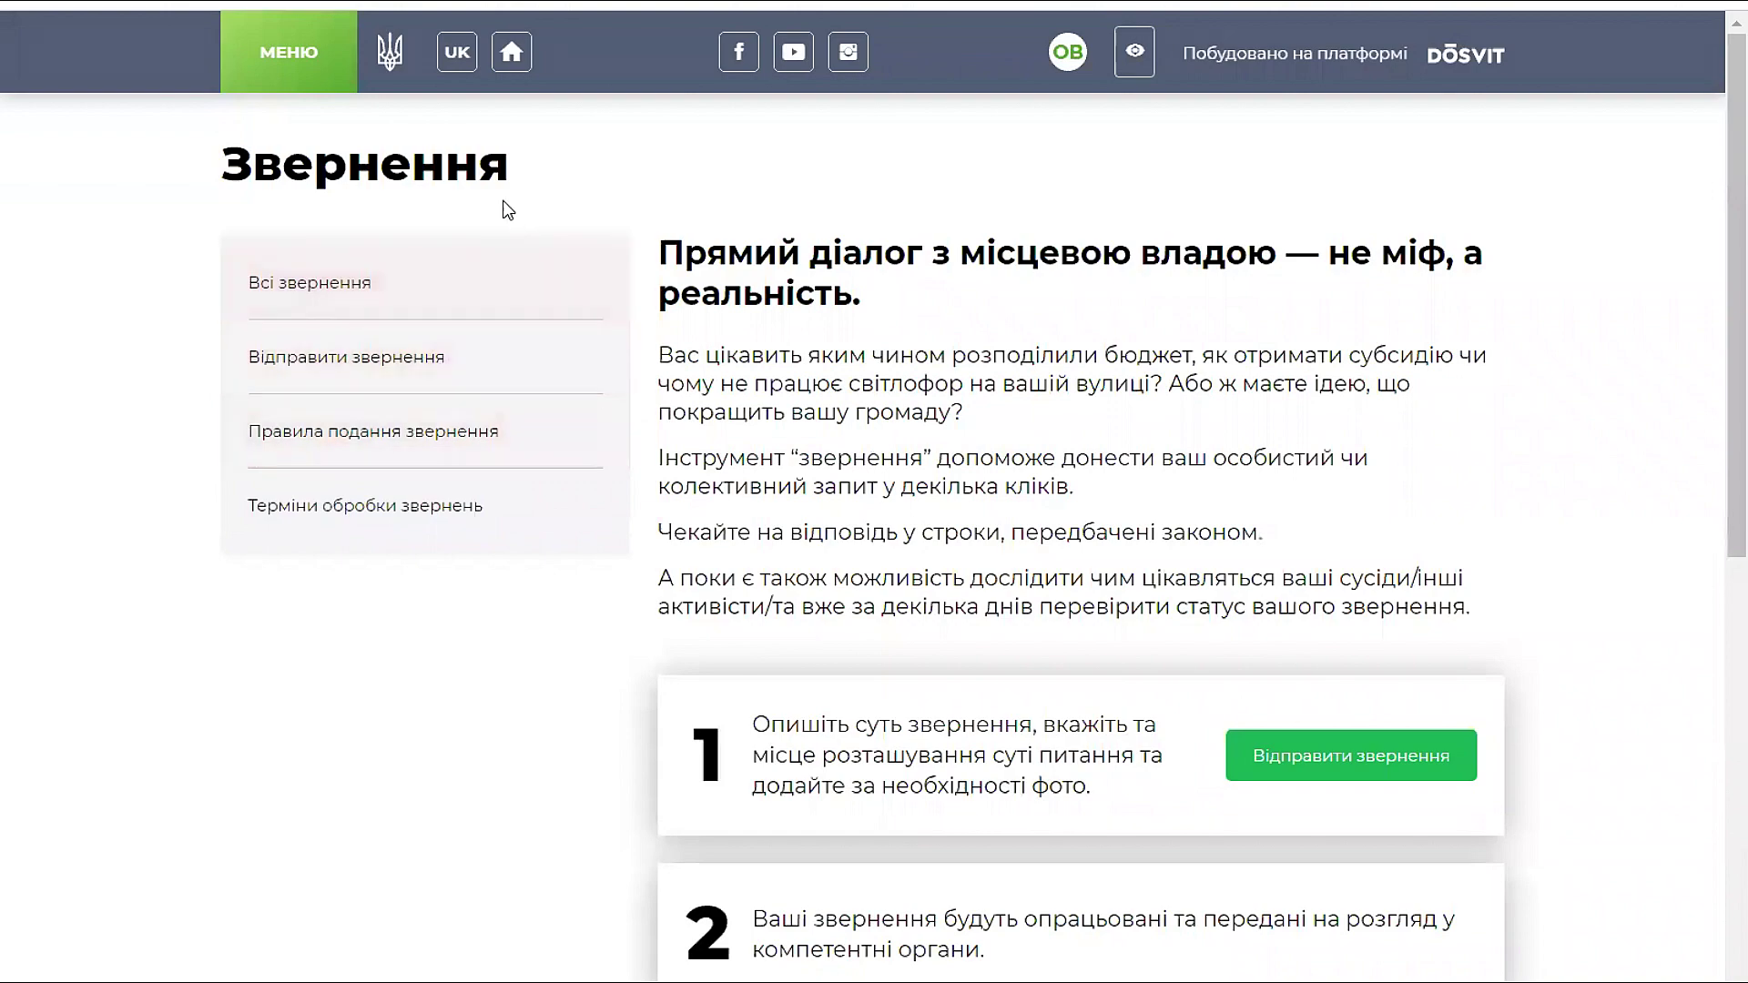
Step: Look over the appeals overview page and the list of all appeals with its map, returning to the main appeals page
scroll(1023, 480, "down", 8)
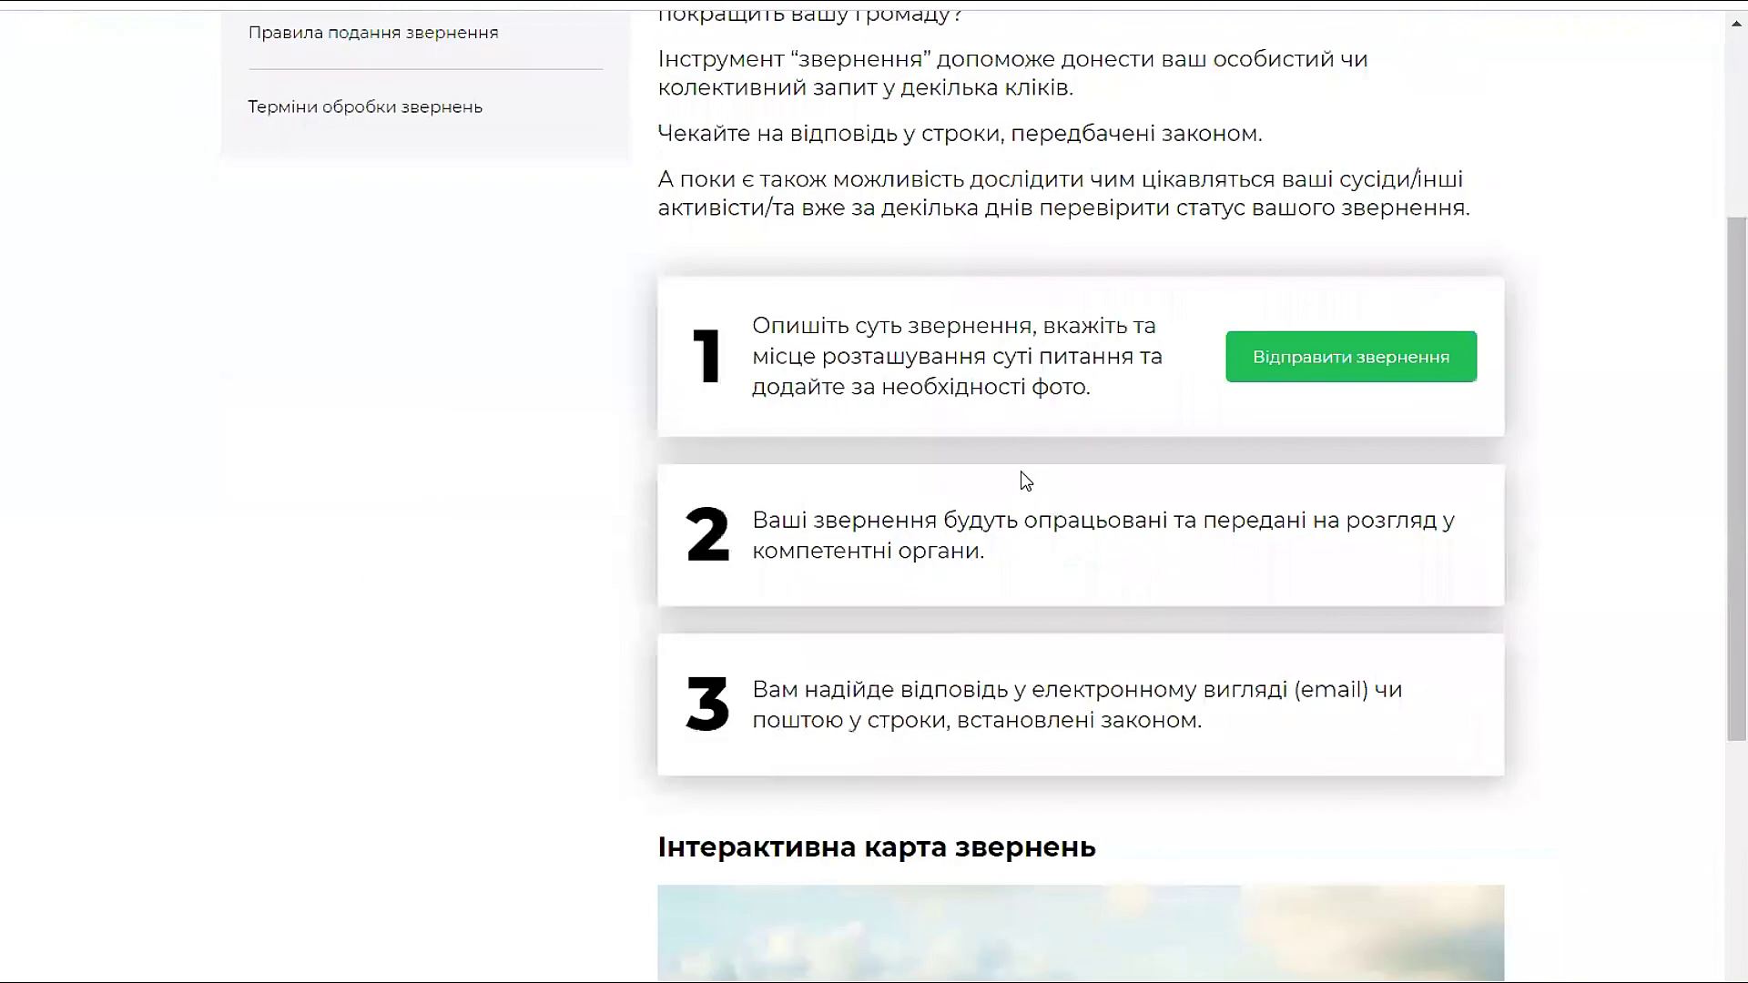
scroll(1018, 474, "up", 7)
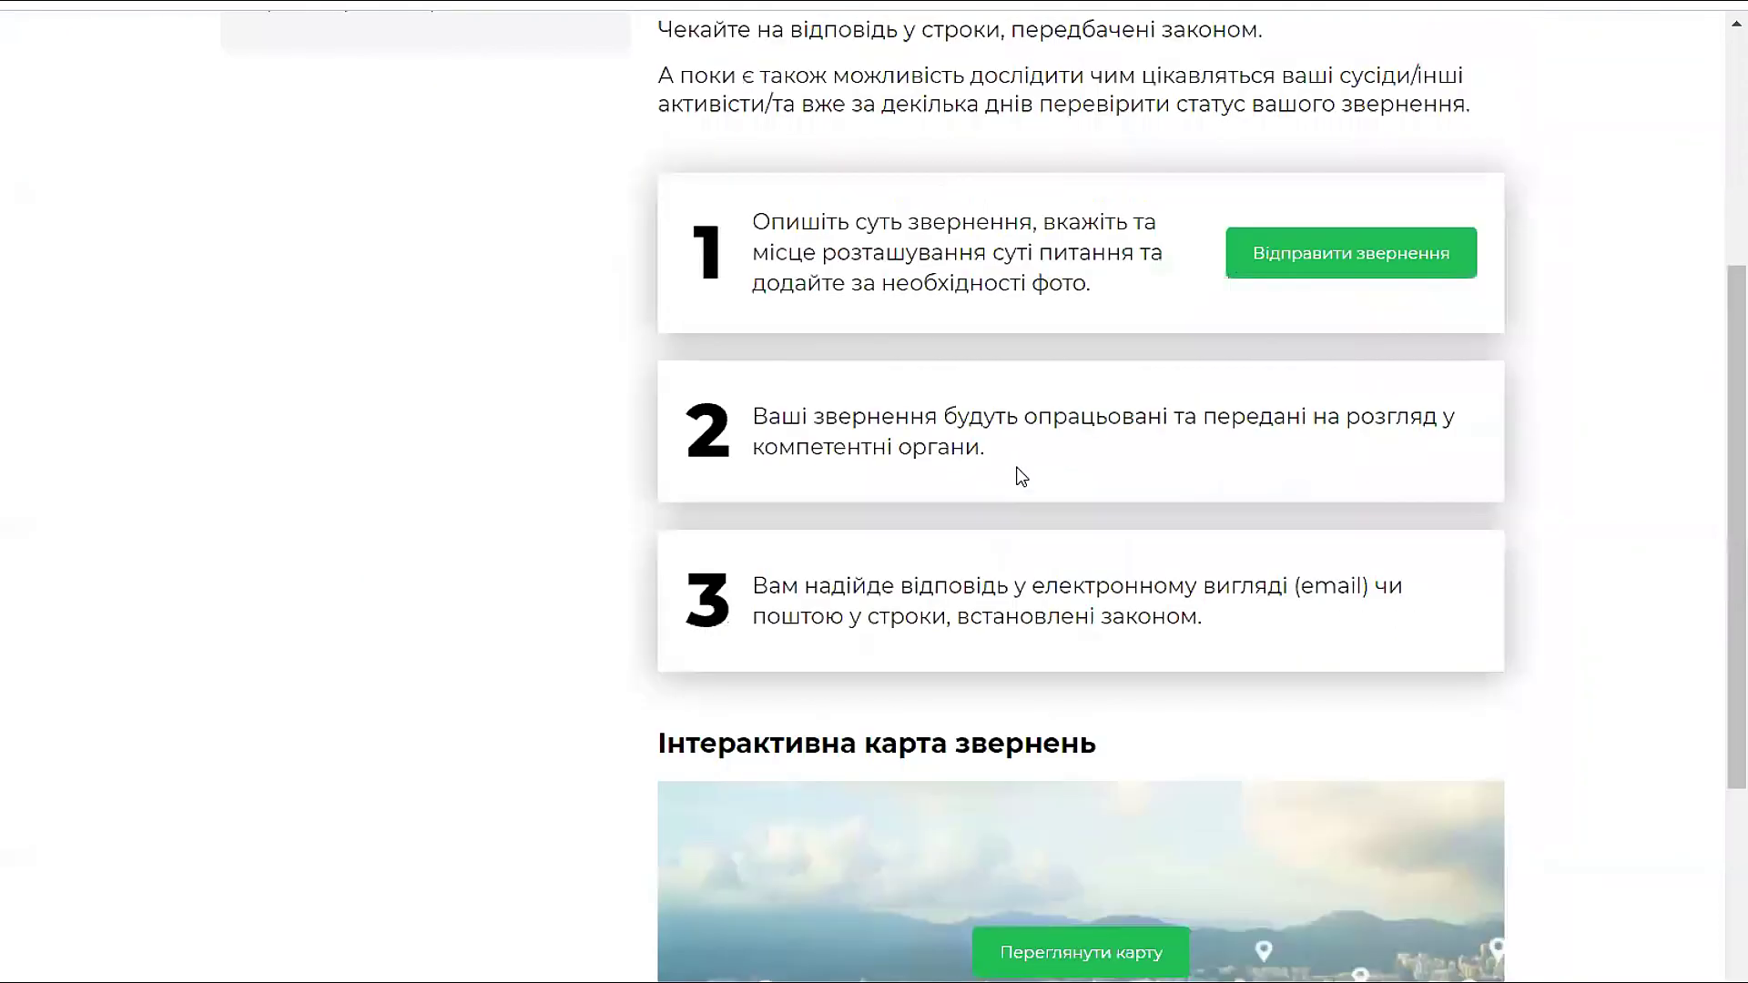
scroll(319, 293, "up", 2)
left_click(318, 293)
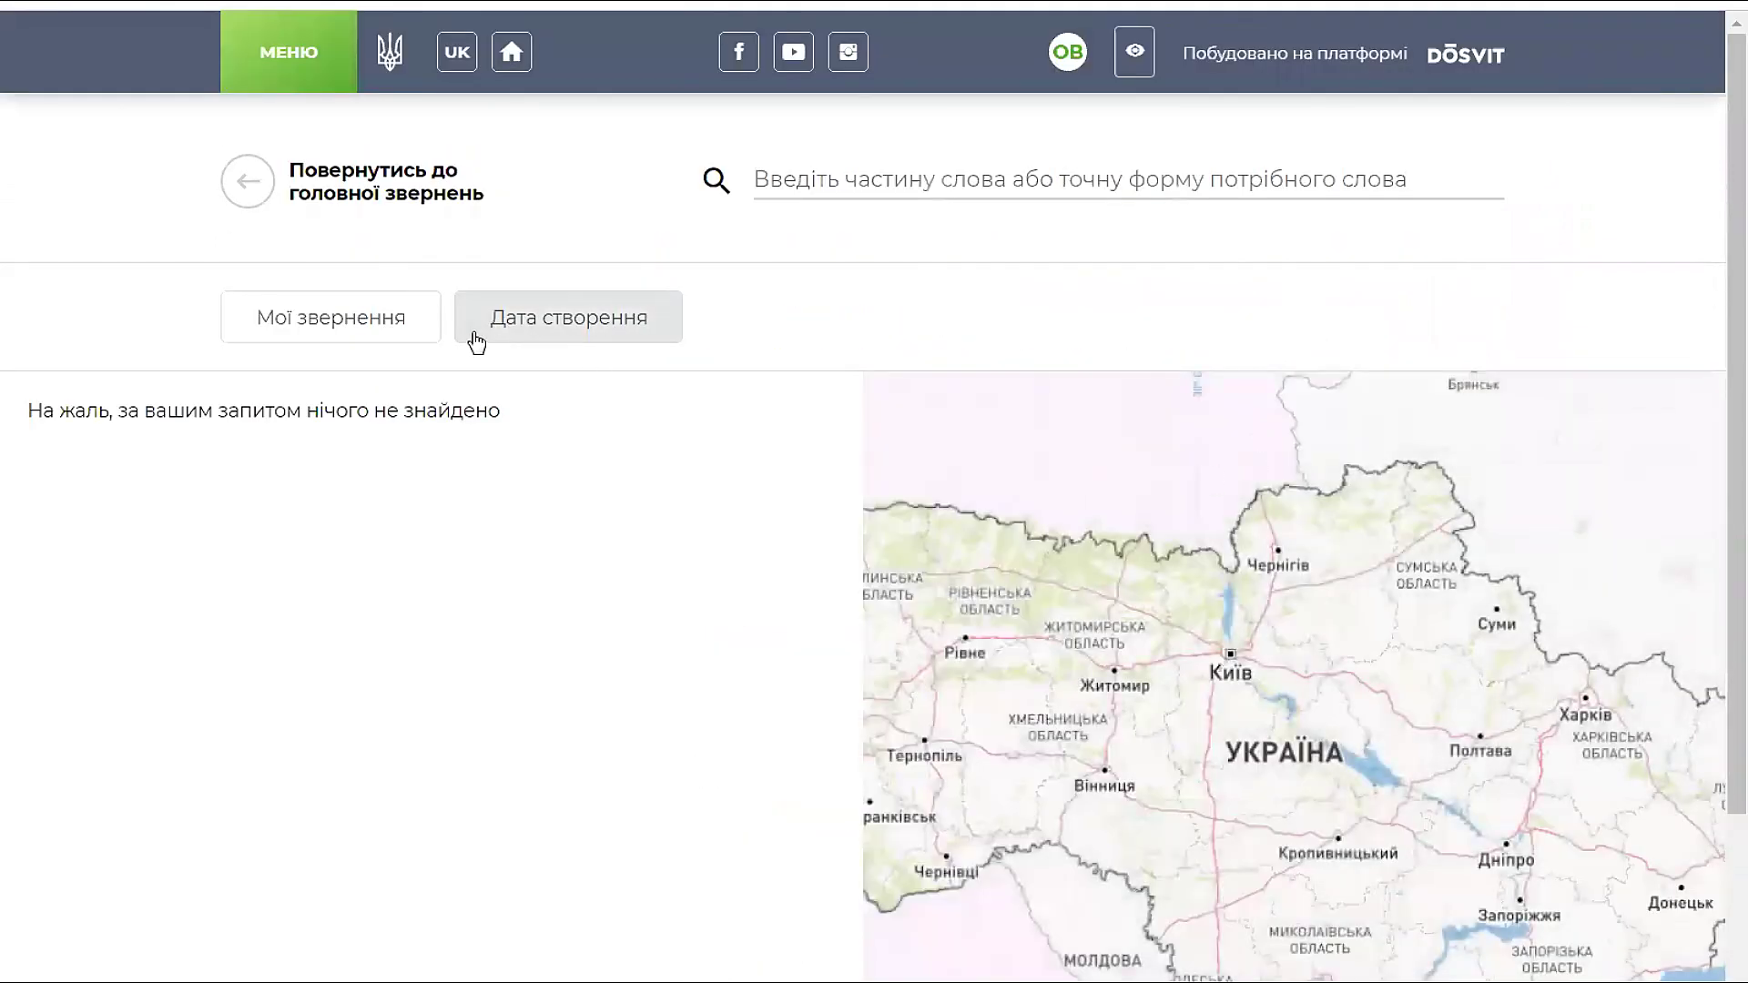
left_click(256, 183)
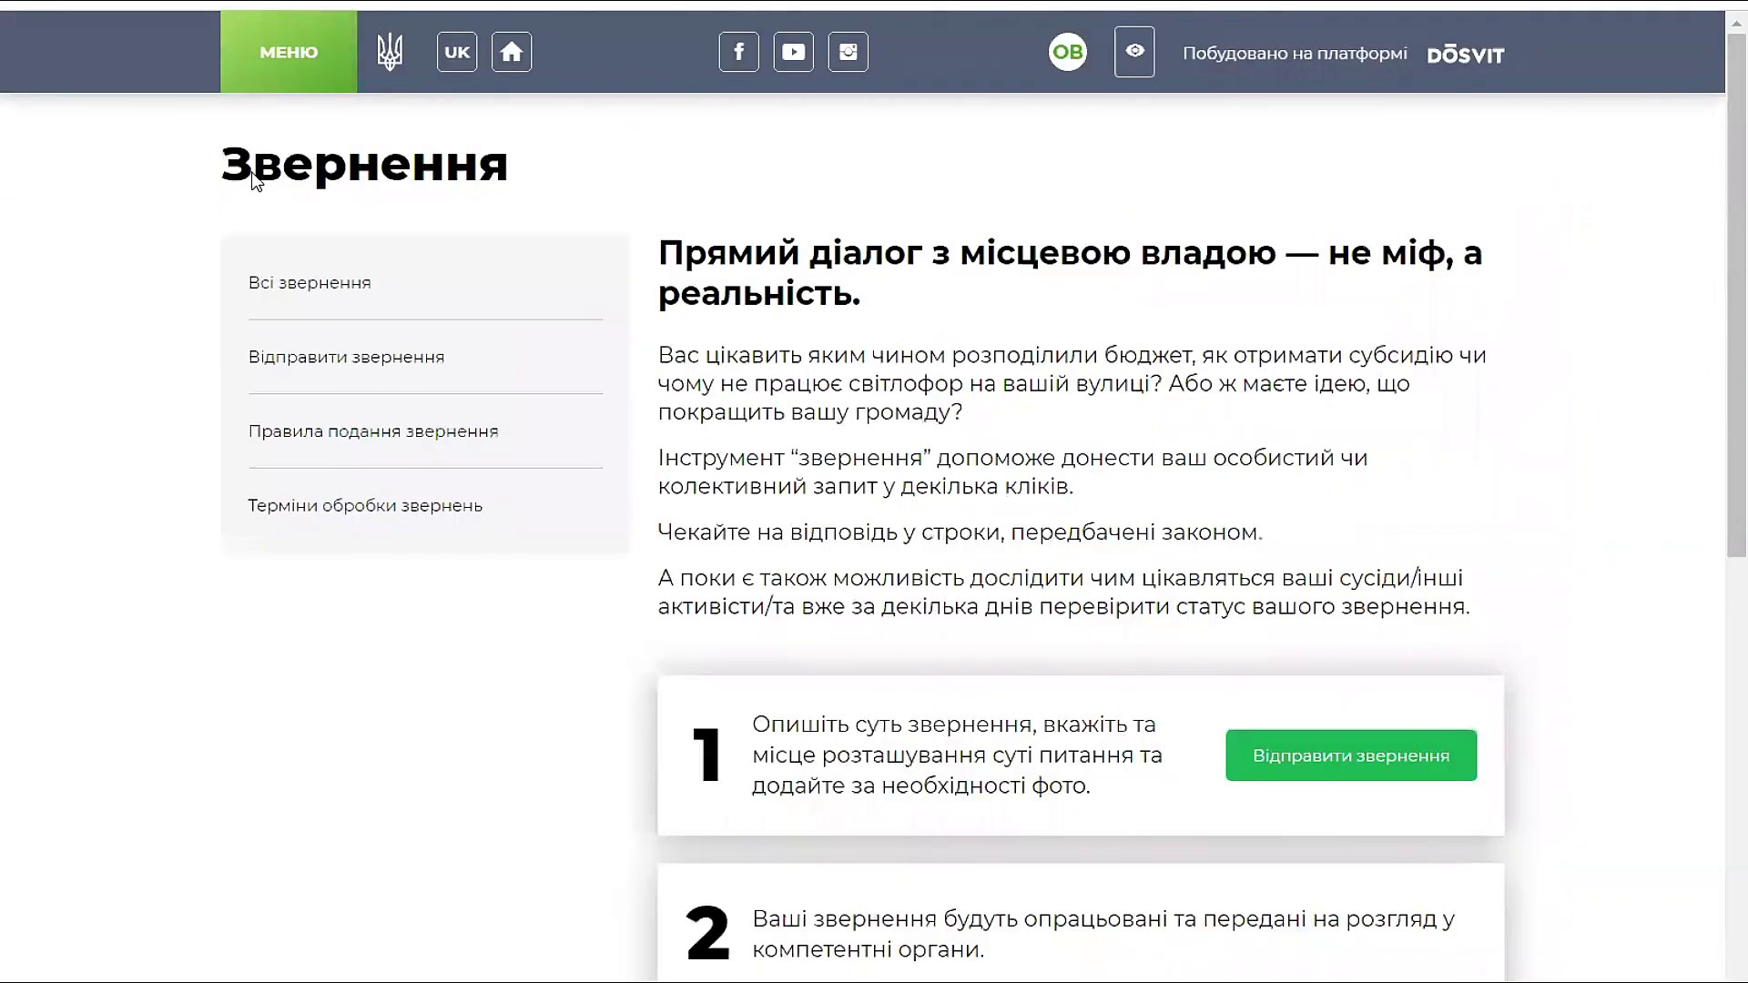
left_click(296, 283)
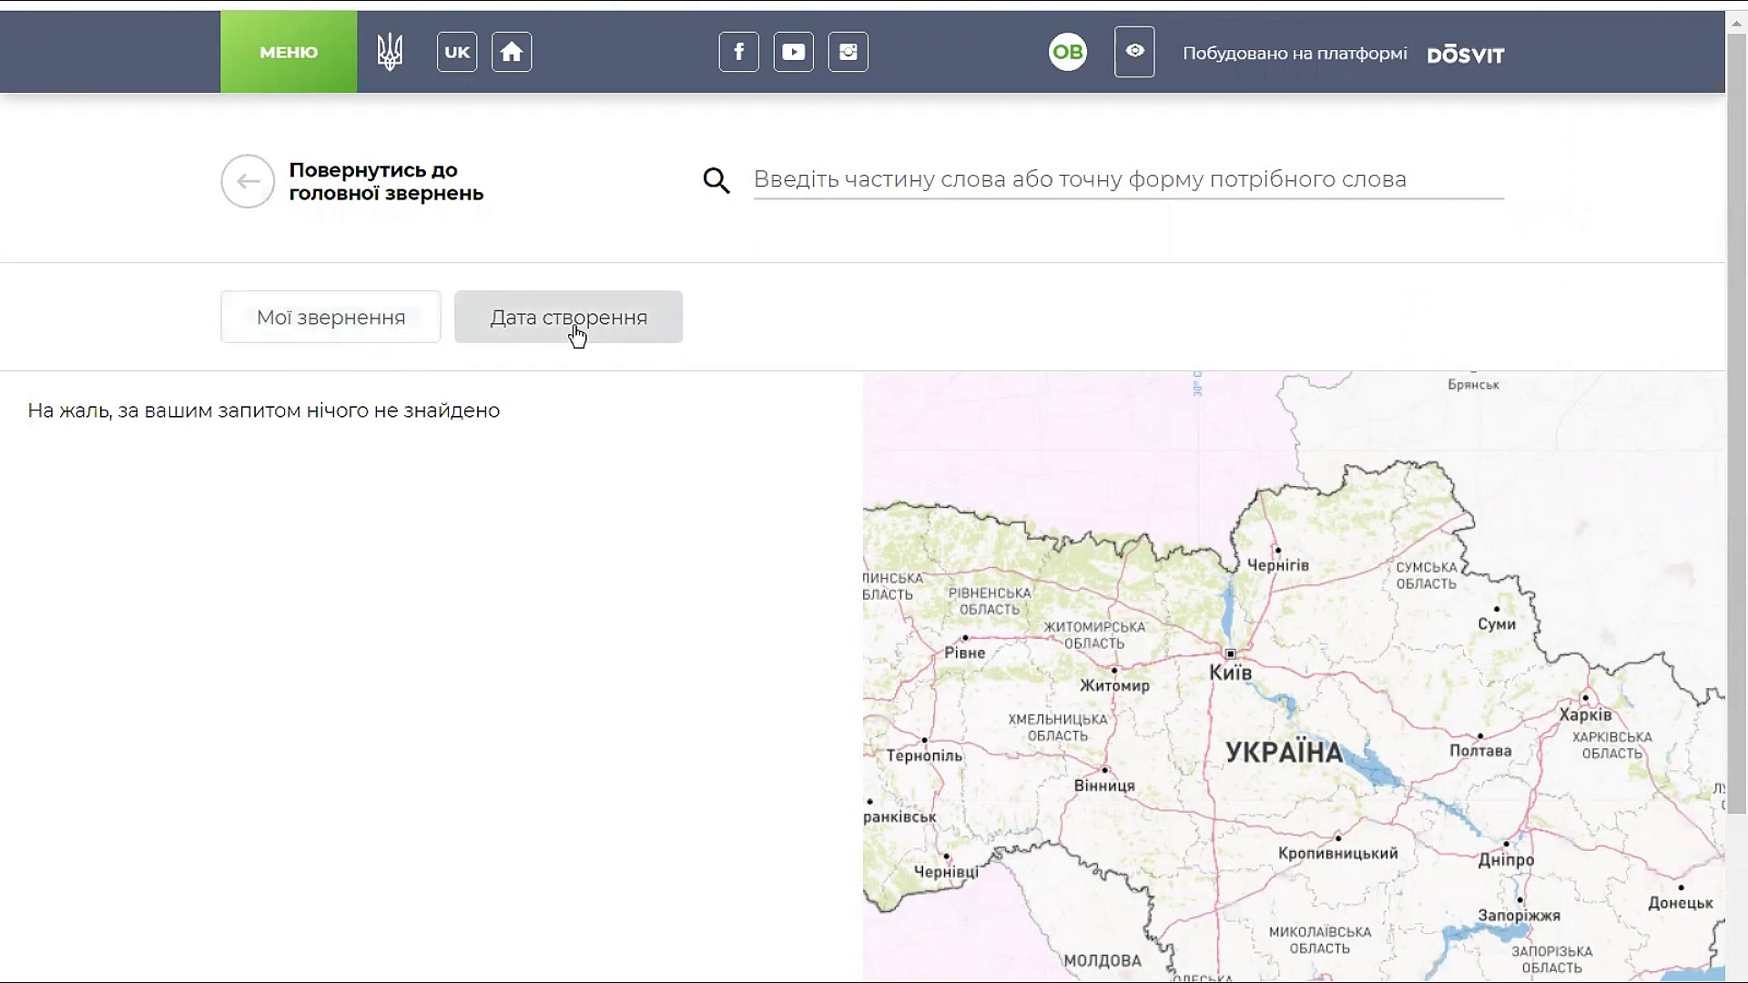
left_click(251, 193)
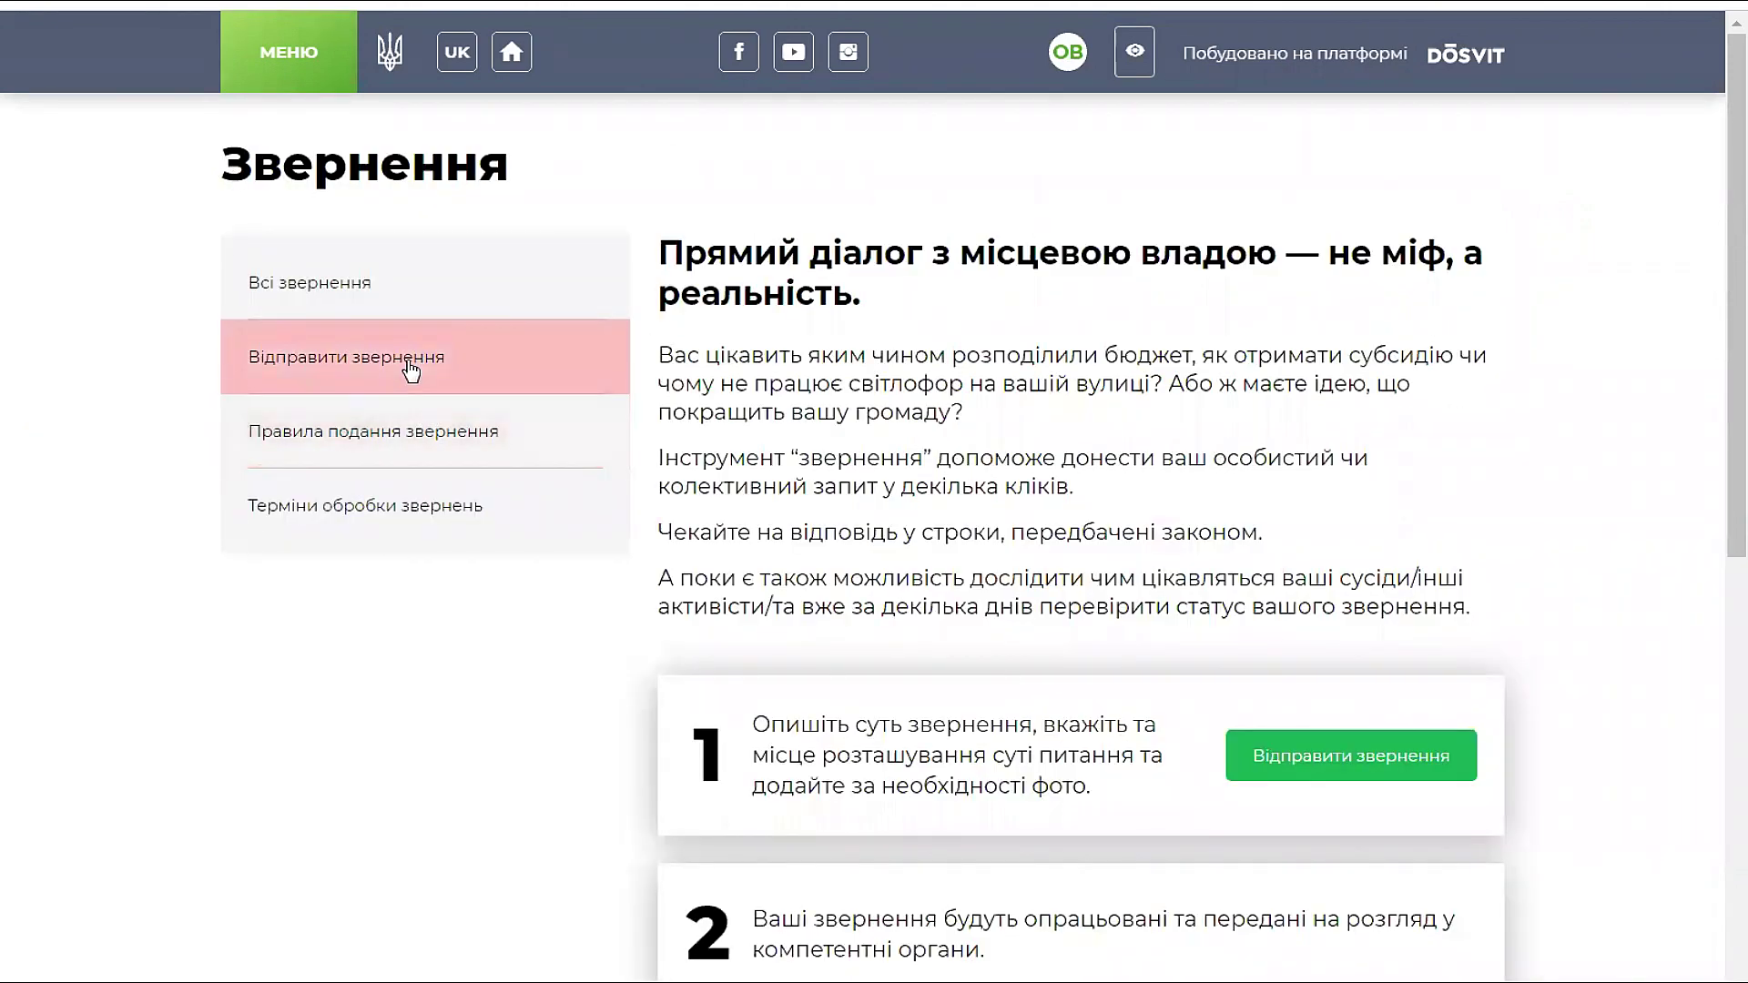
Step: Read through the rules for submitting an appeal (Правила подання звернення) and return to the main appeals page
left_click(326, 434)
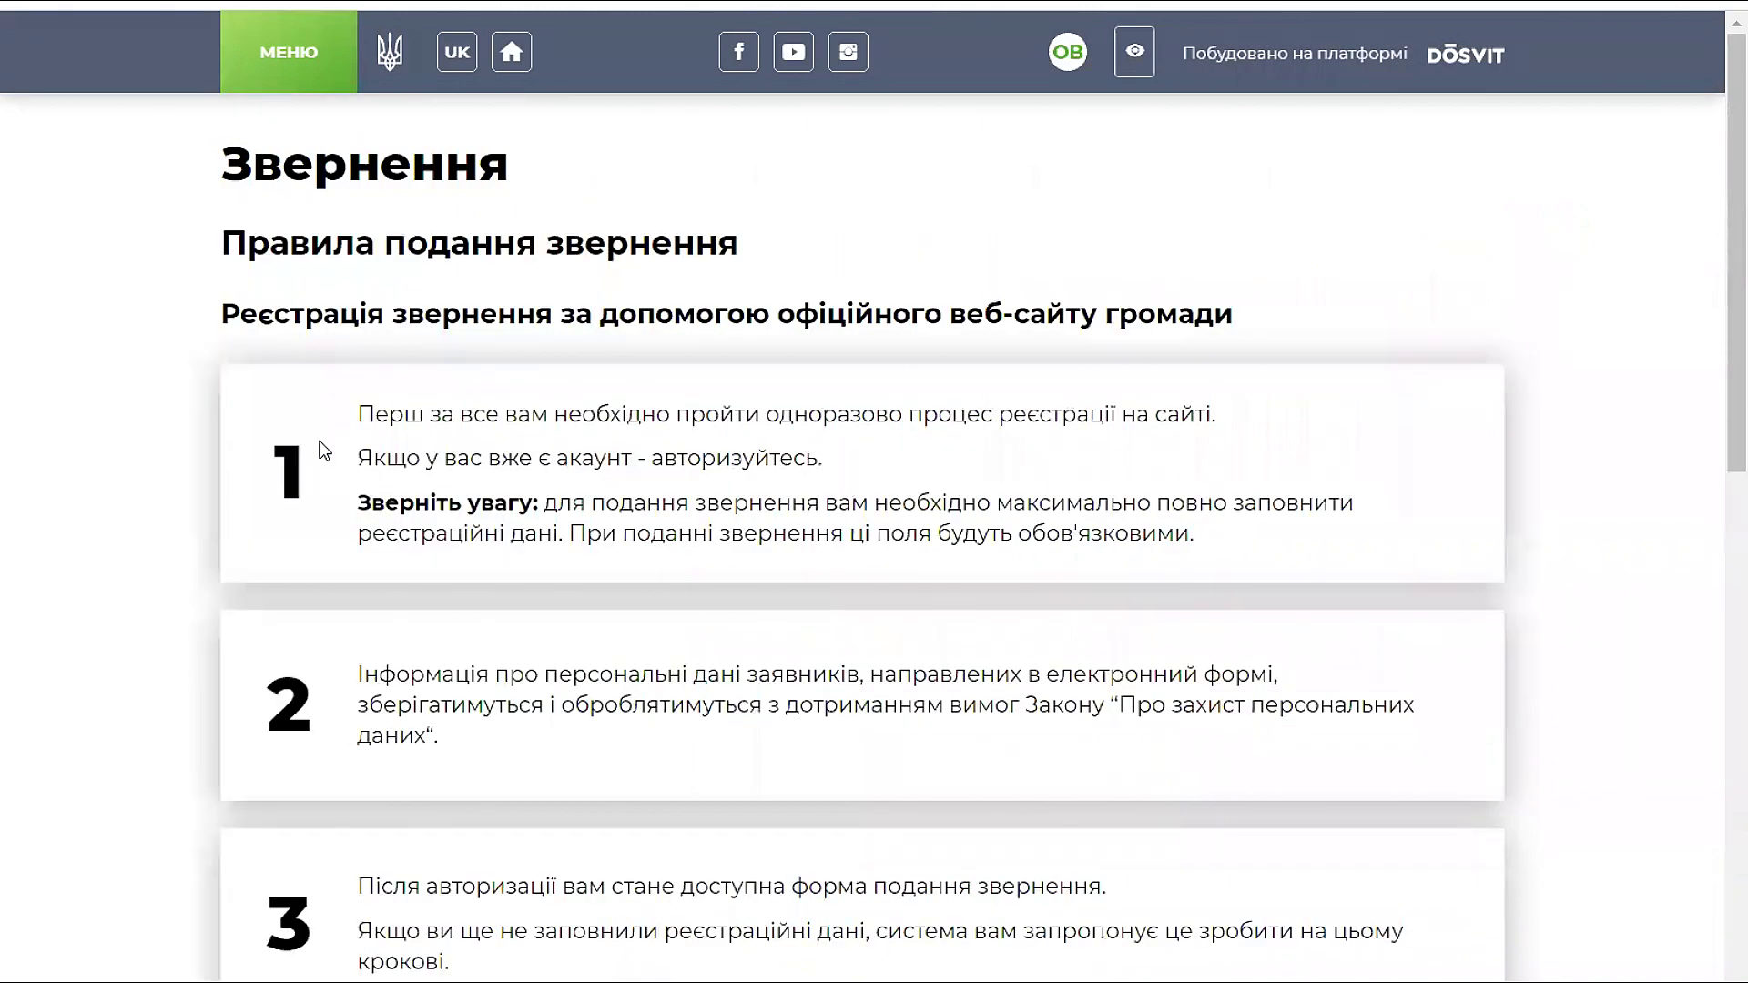
scroll(813, 580, "down", 15)
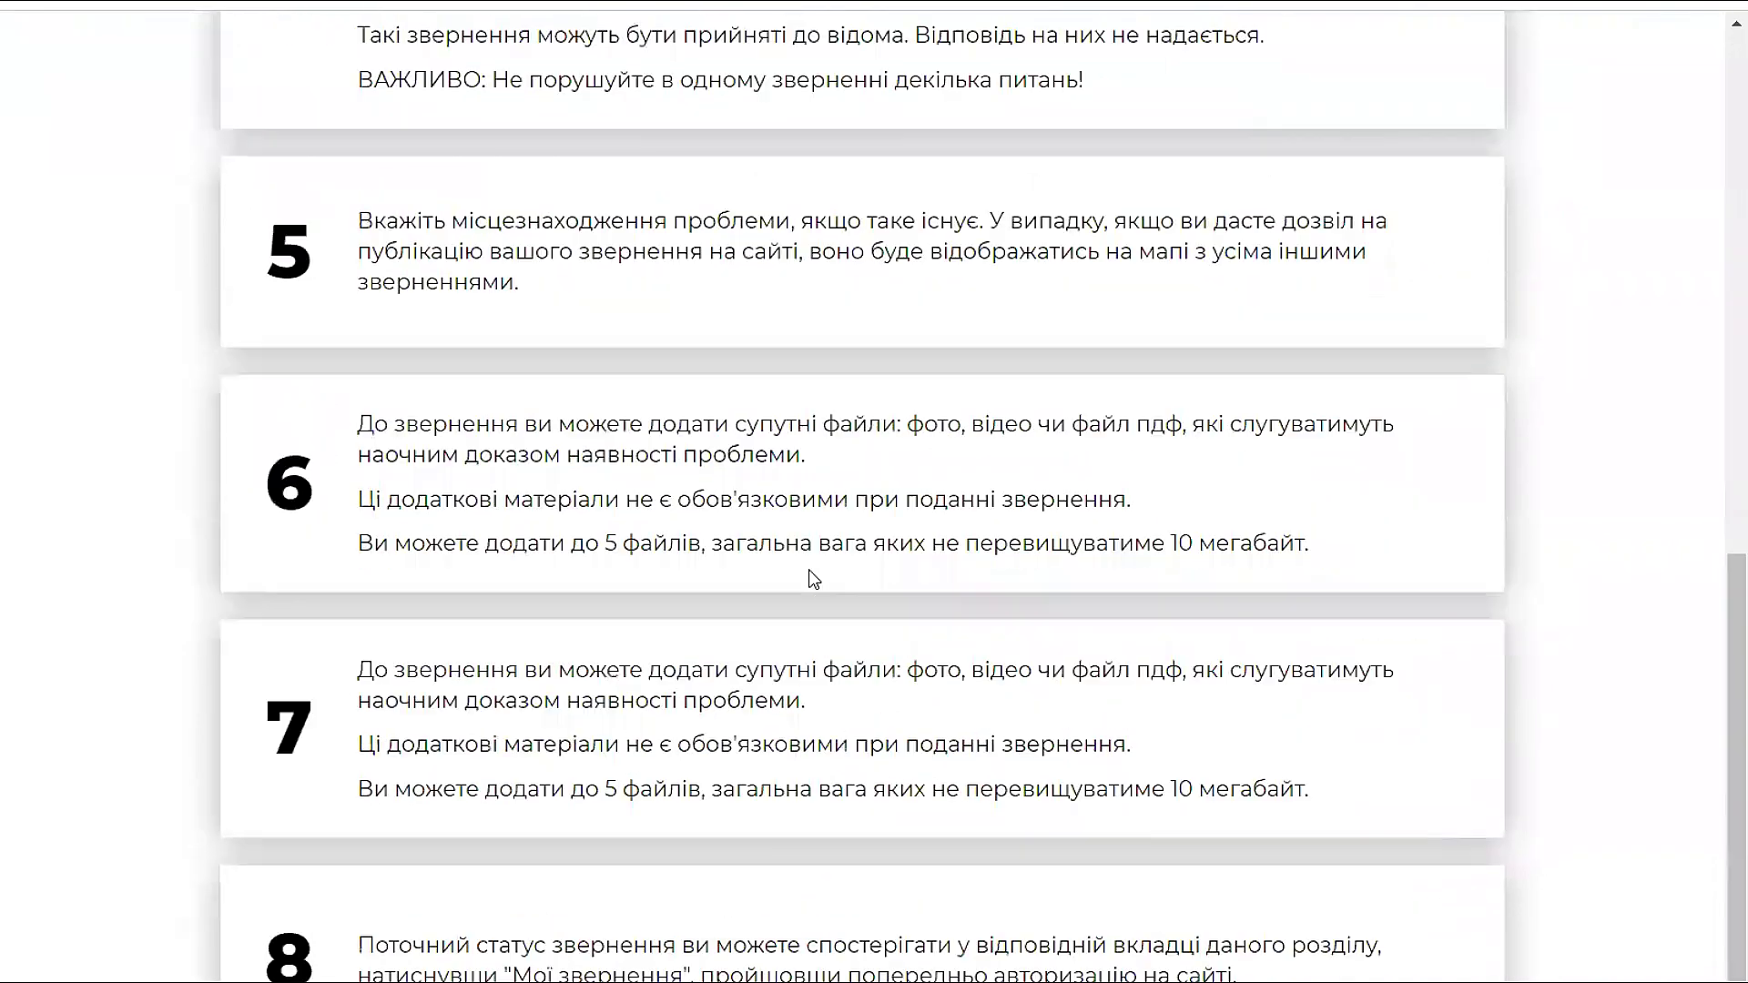
scroll(811, 574, "down", 3)
scroll(728, 492, "up", 10)
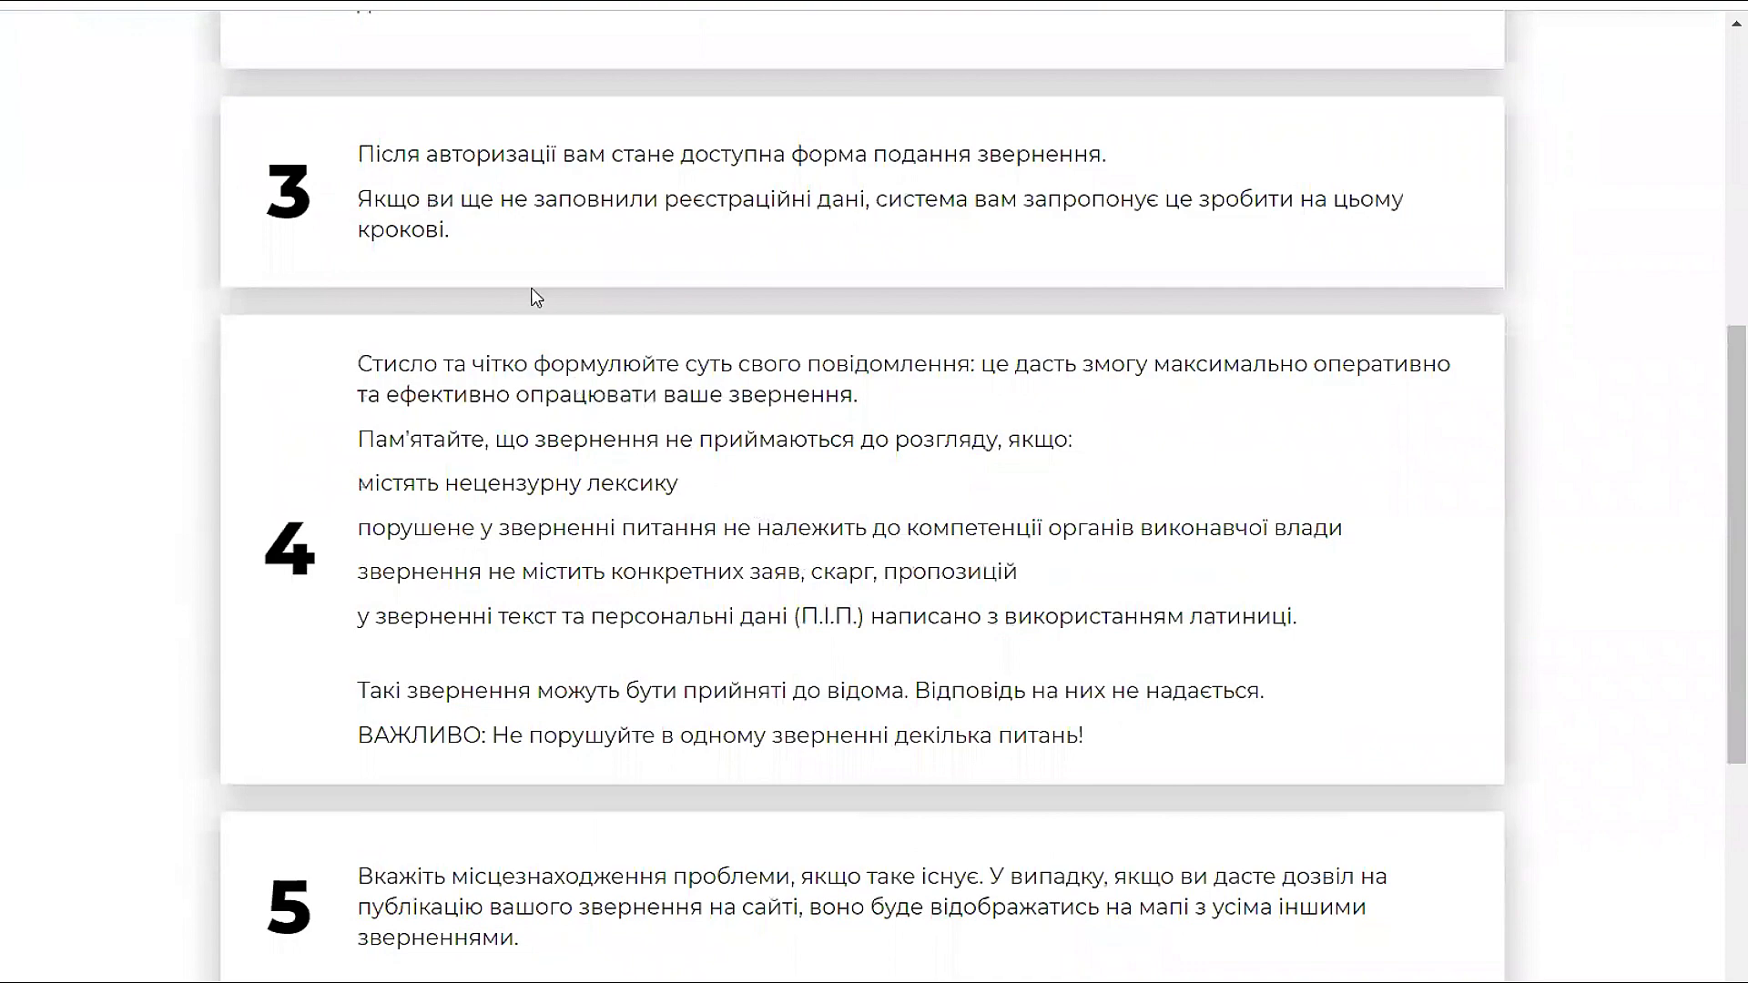
scroll(534, 297, "up", 8)
left_click(217, 172)
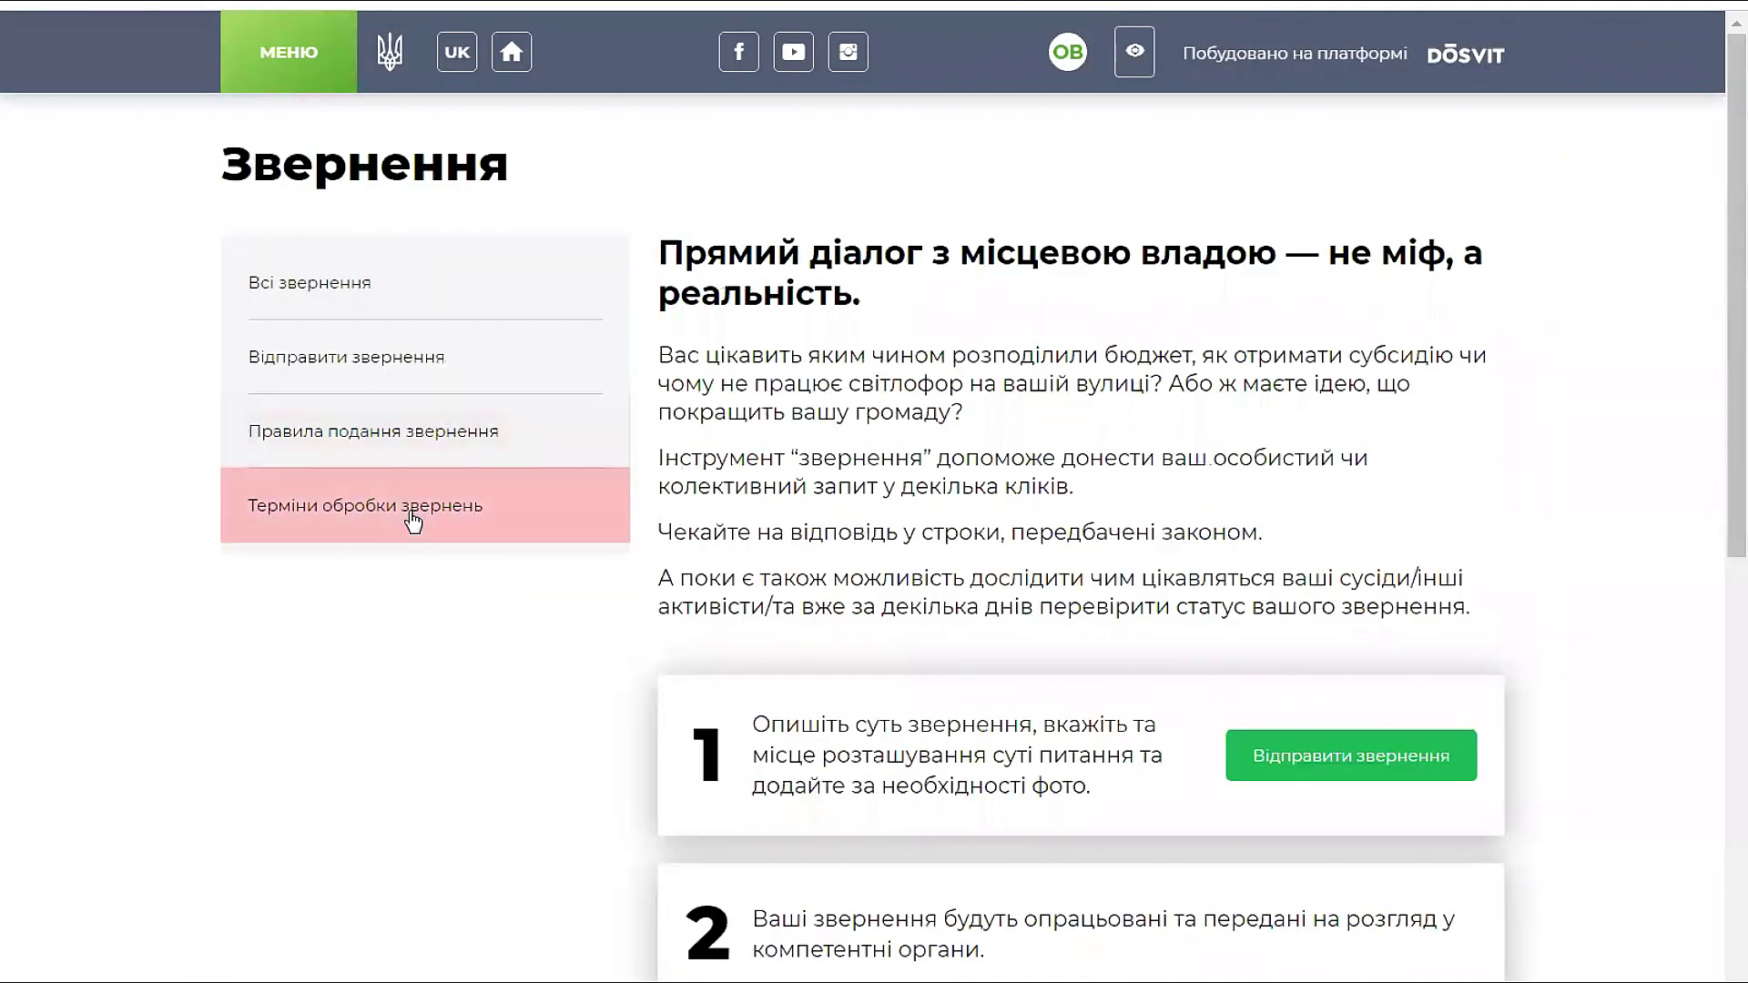
Step: Review the appeal processing terms (Терміни обробки звернень) and return to the main appeals page
left_click(306, 503)
scroll(809, 528, "down", 5)
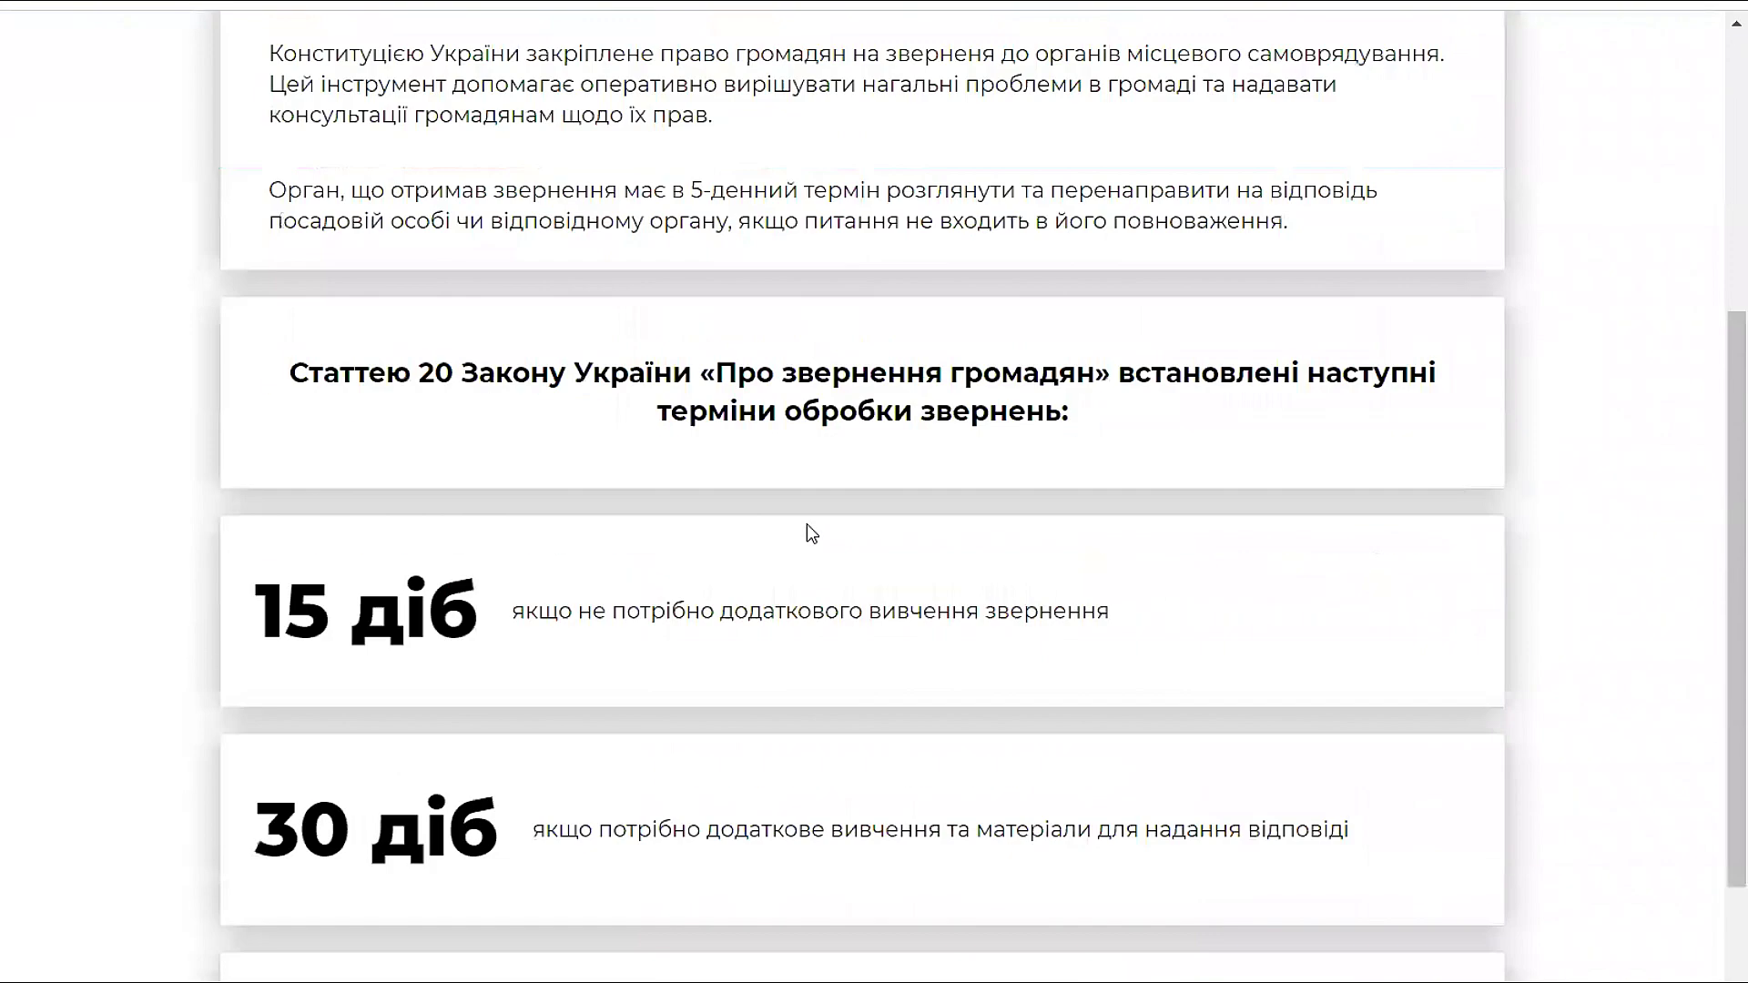
scroll(804, 531, "down", 5)
scroll(565, 300, "up", 11)
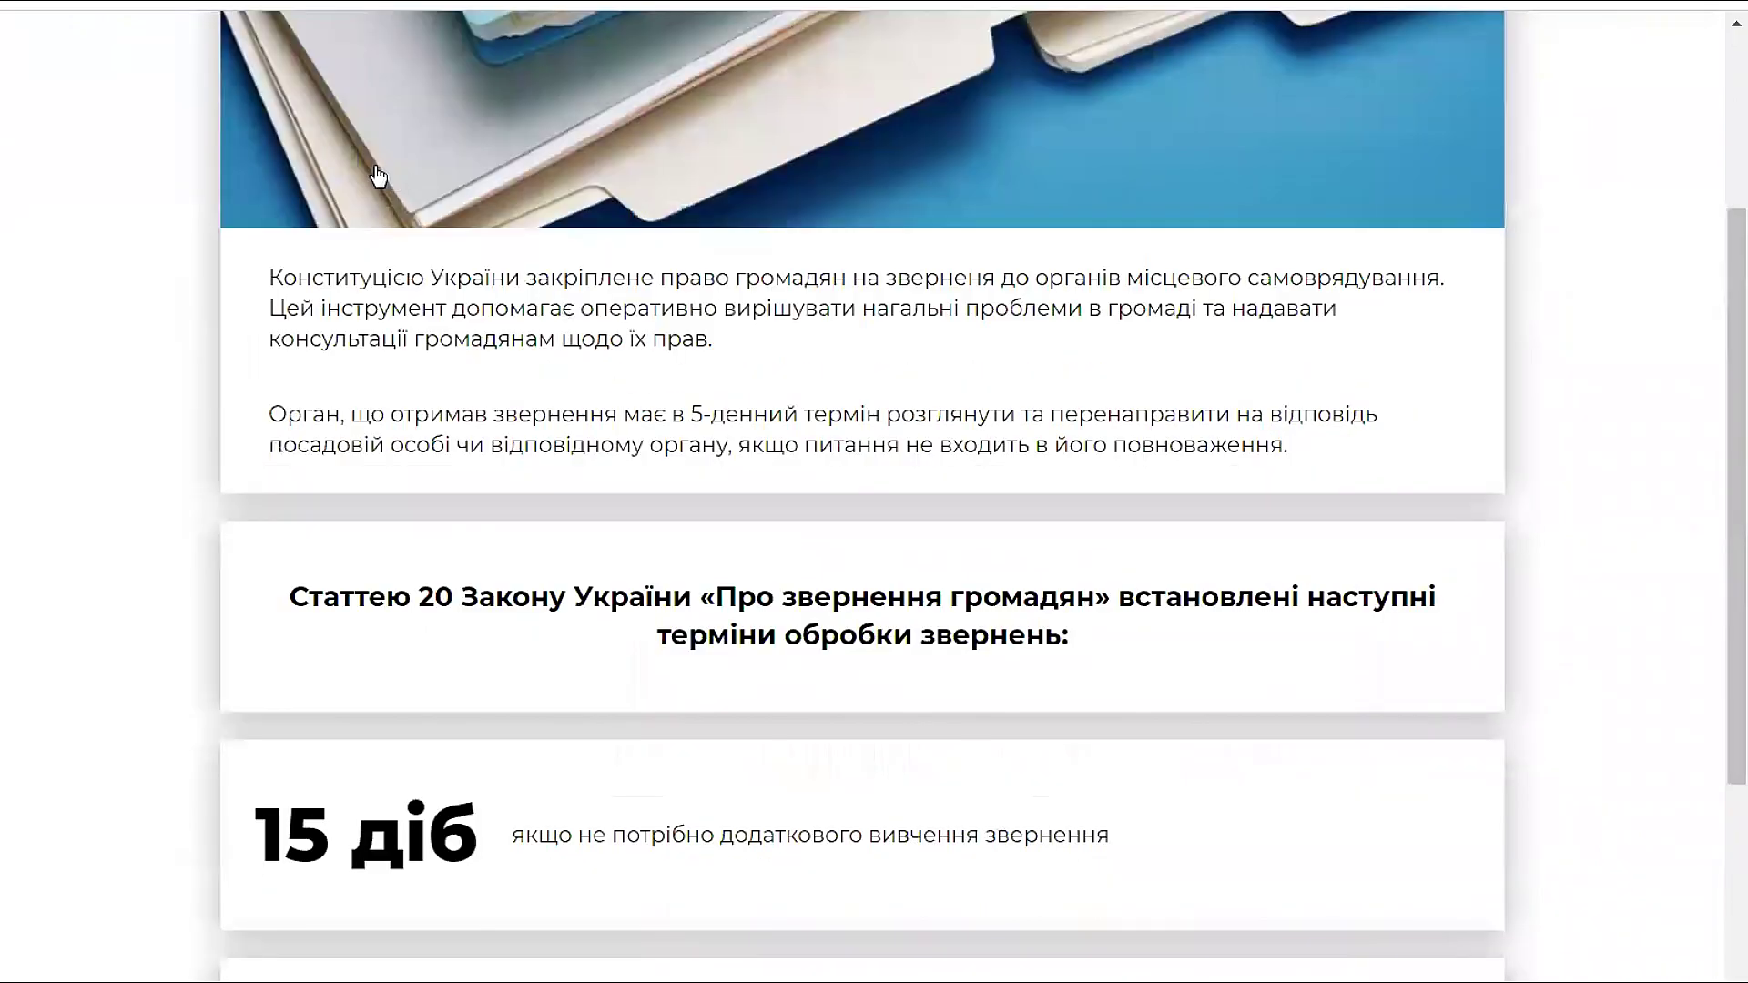
left_click(244, 153)
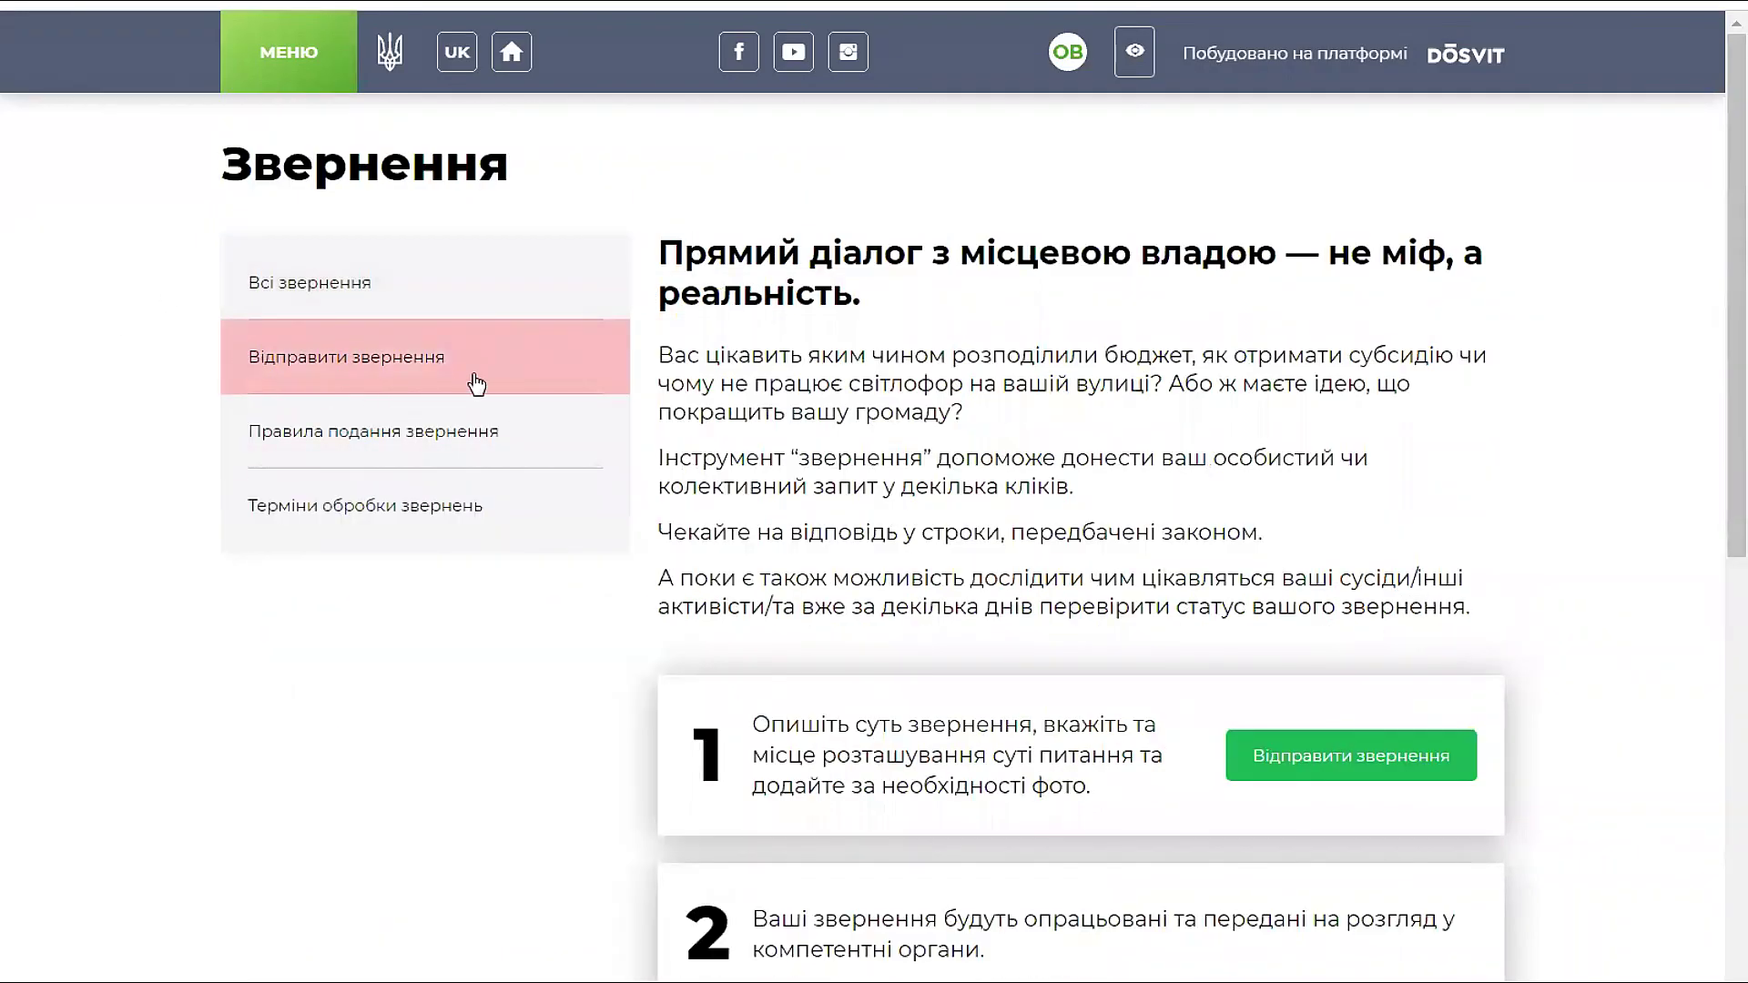
Step: Review the submission stages on the appeals page and open the form for sending an appeal
scroll(833, 428, "down", 1)
scroll(831, 422, "down", 12)
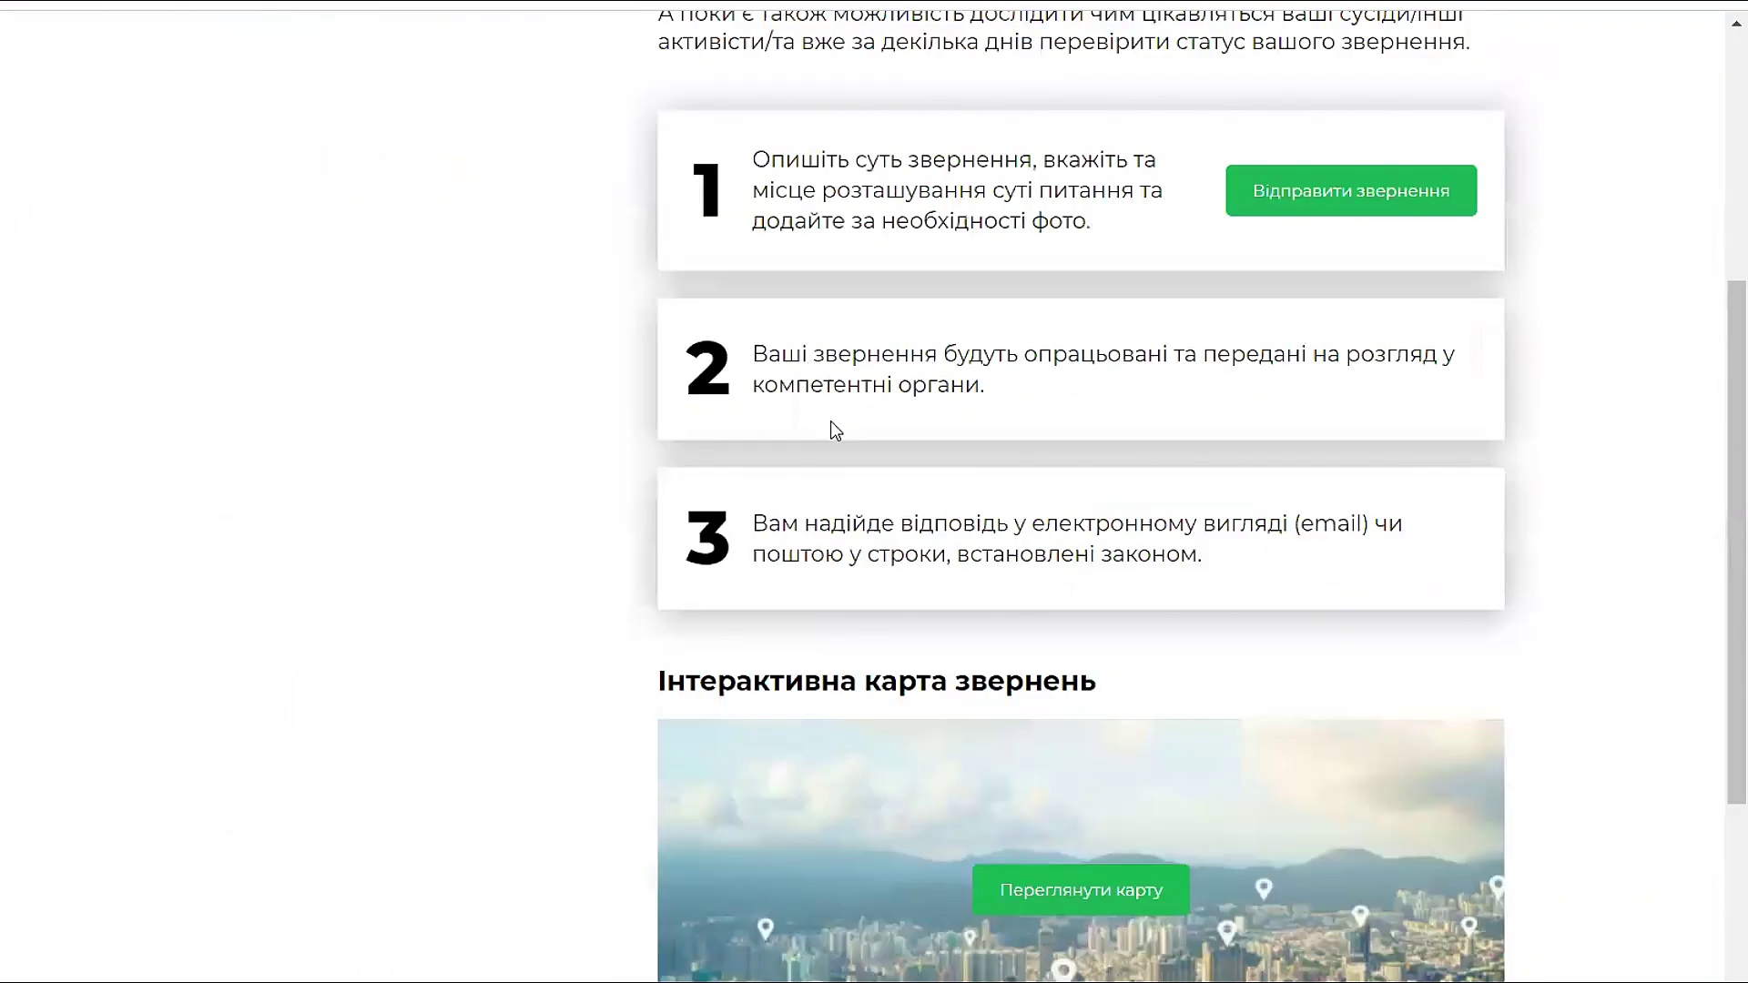
scroll(830, 423, "up", 8)
scroll(1144, 484, "up", 3)
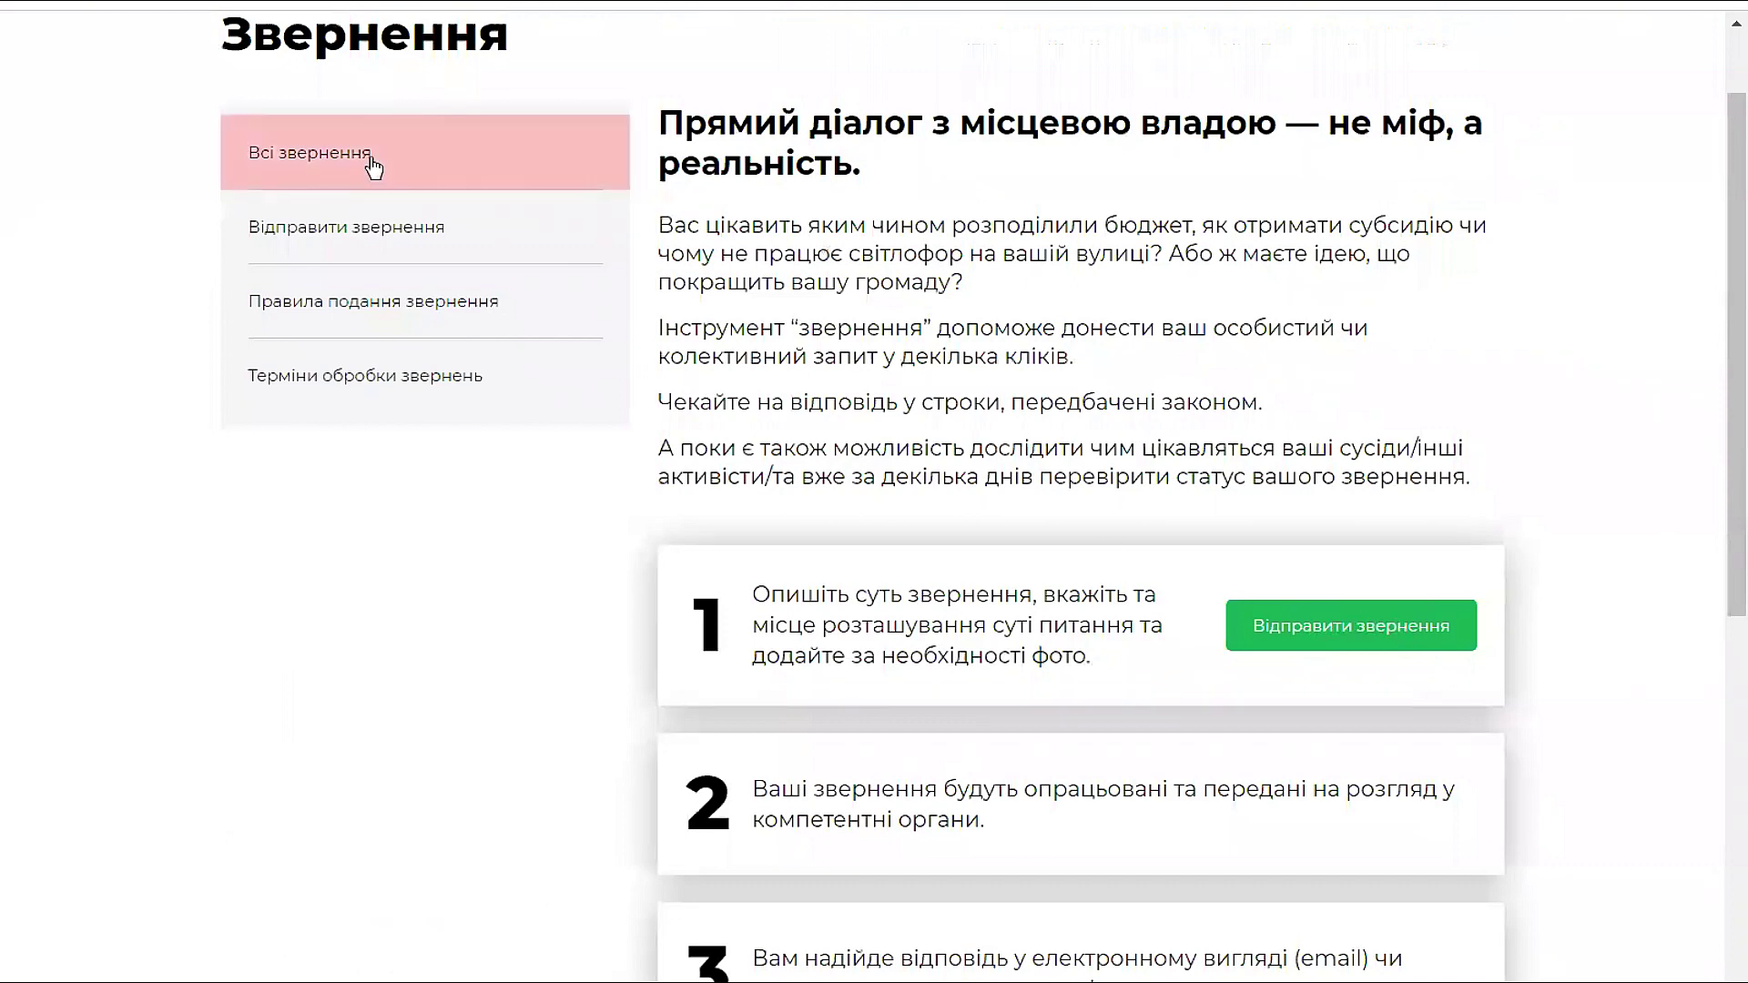
left_click(342, 232)
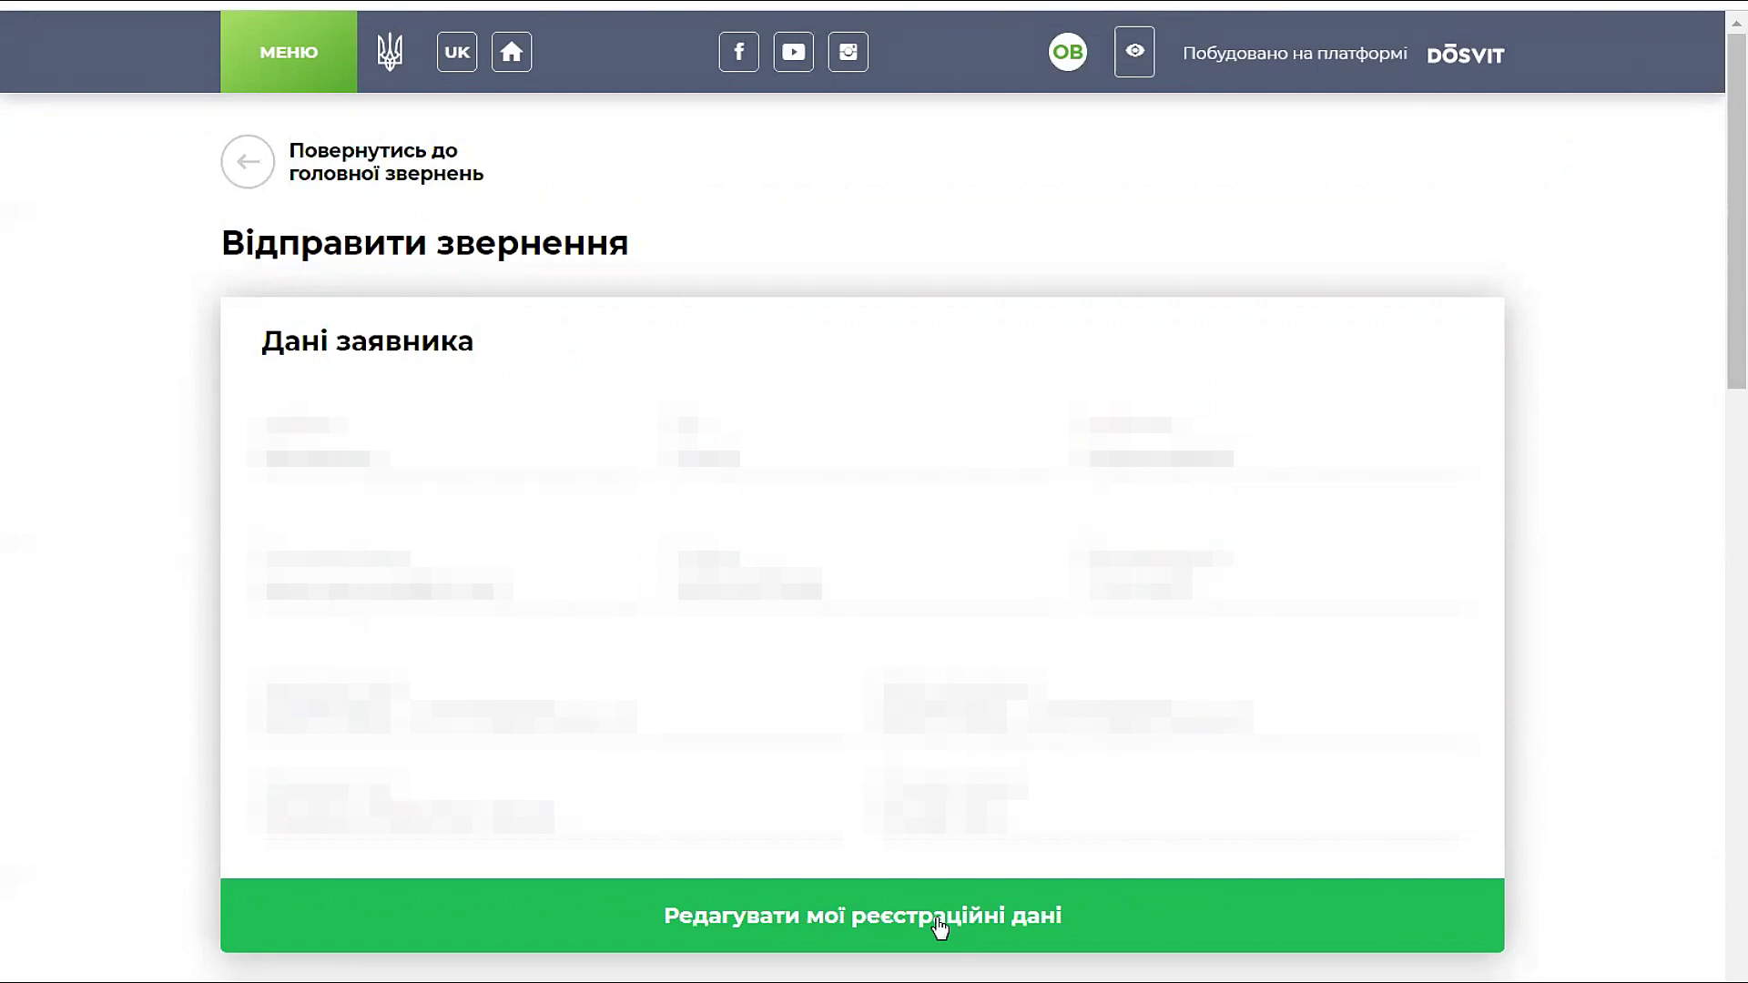
Step: Set the appeal's topic to Вуличне освітлення and its type to Пропозиція
scroll(941, 927, "down", 9)
left_click(500, 328)
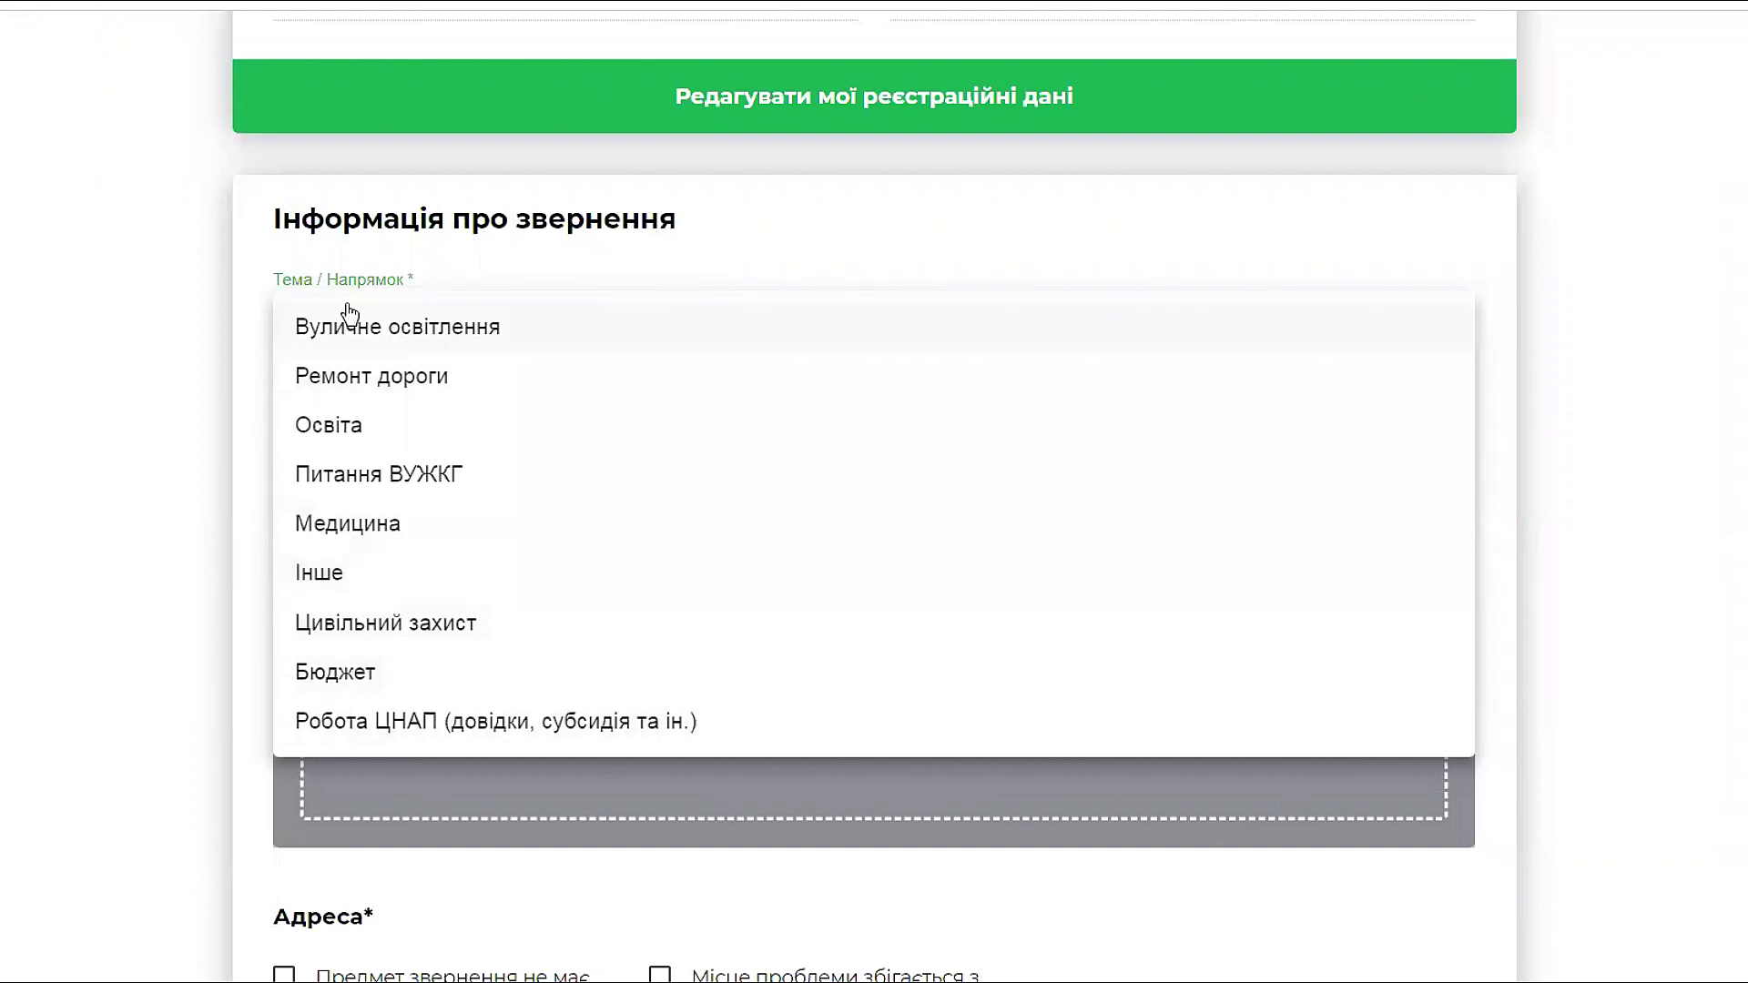
left_click(450, 330)
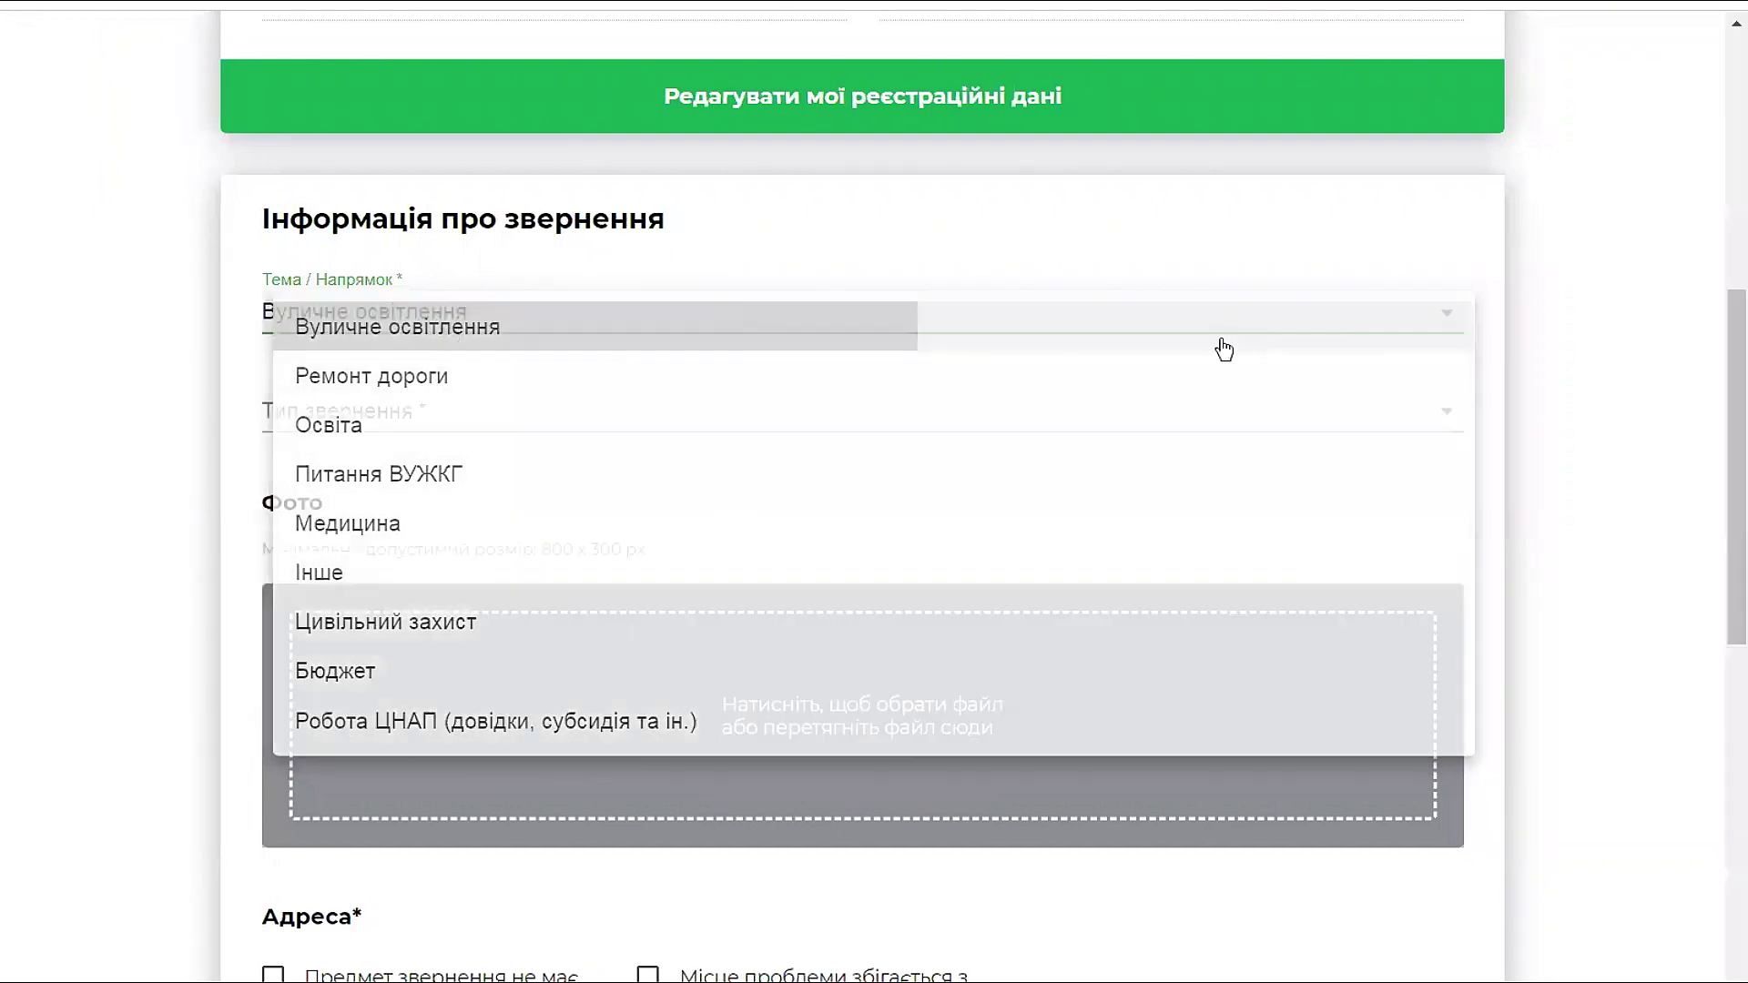
left_click(369, 421)
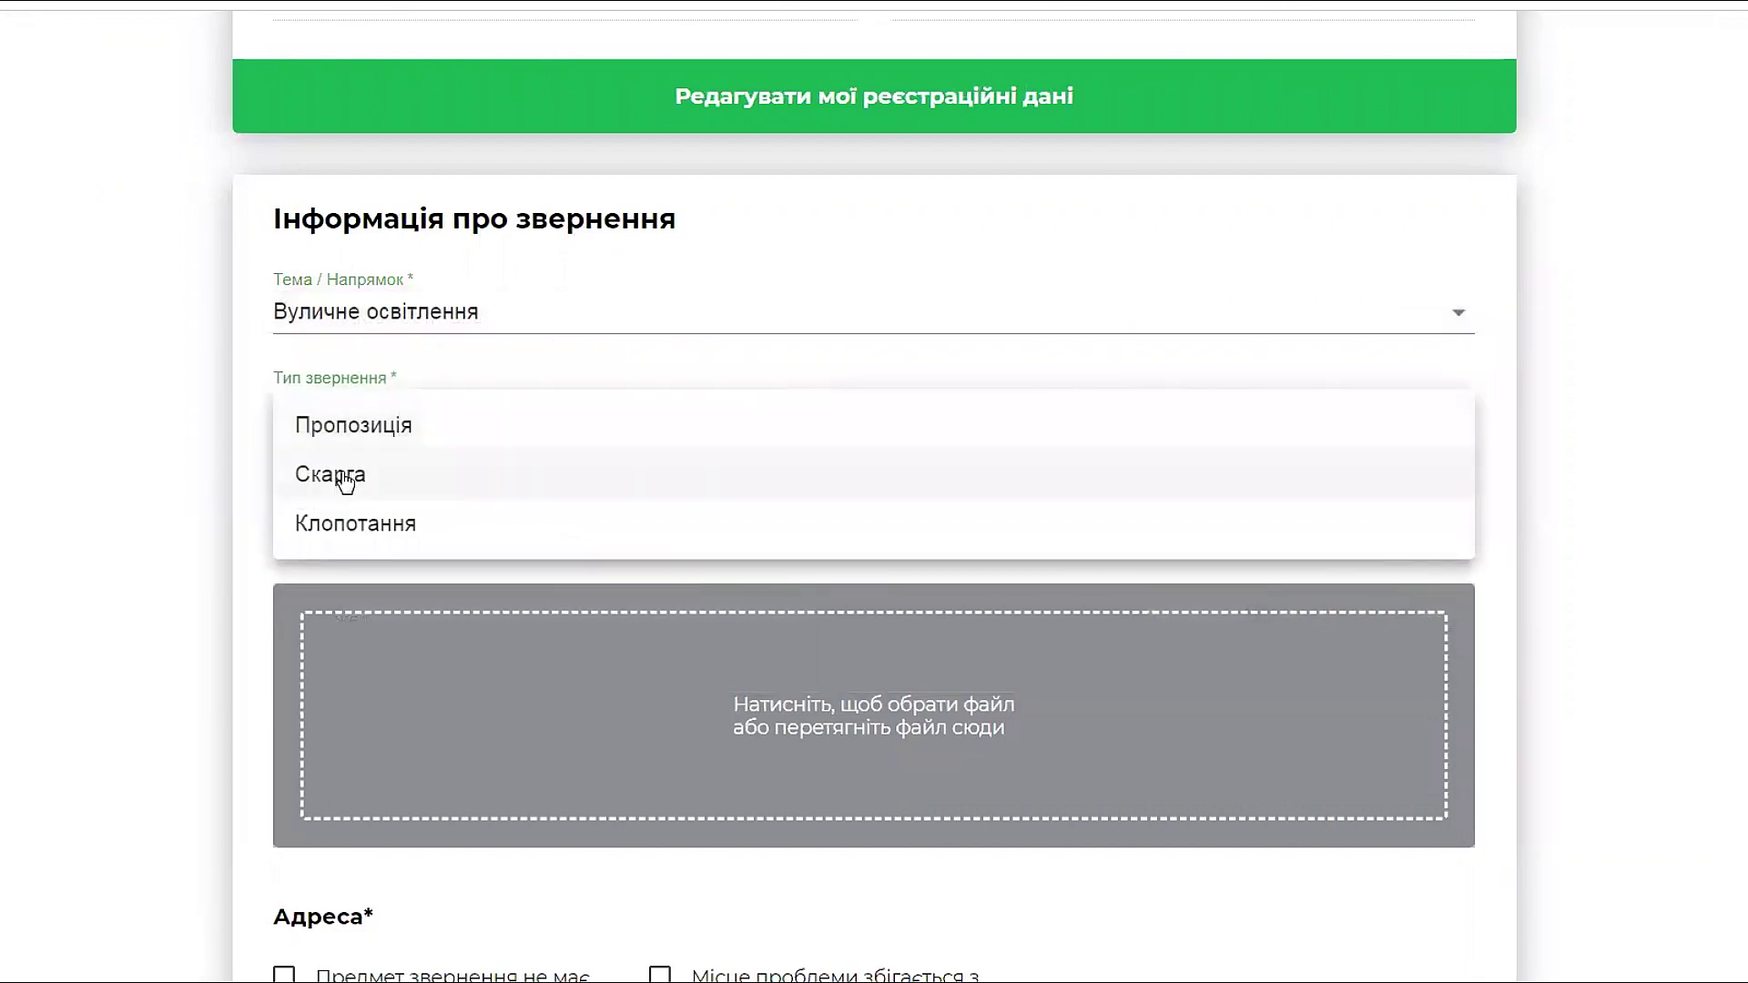
left_click(410, 426)
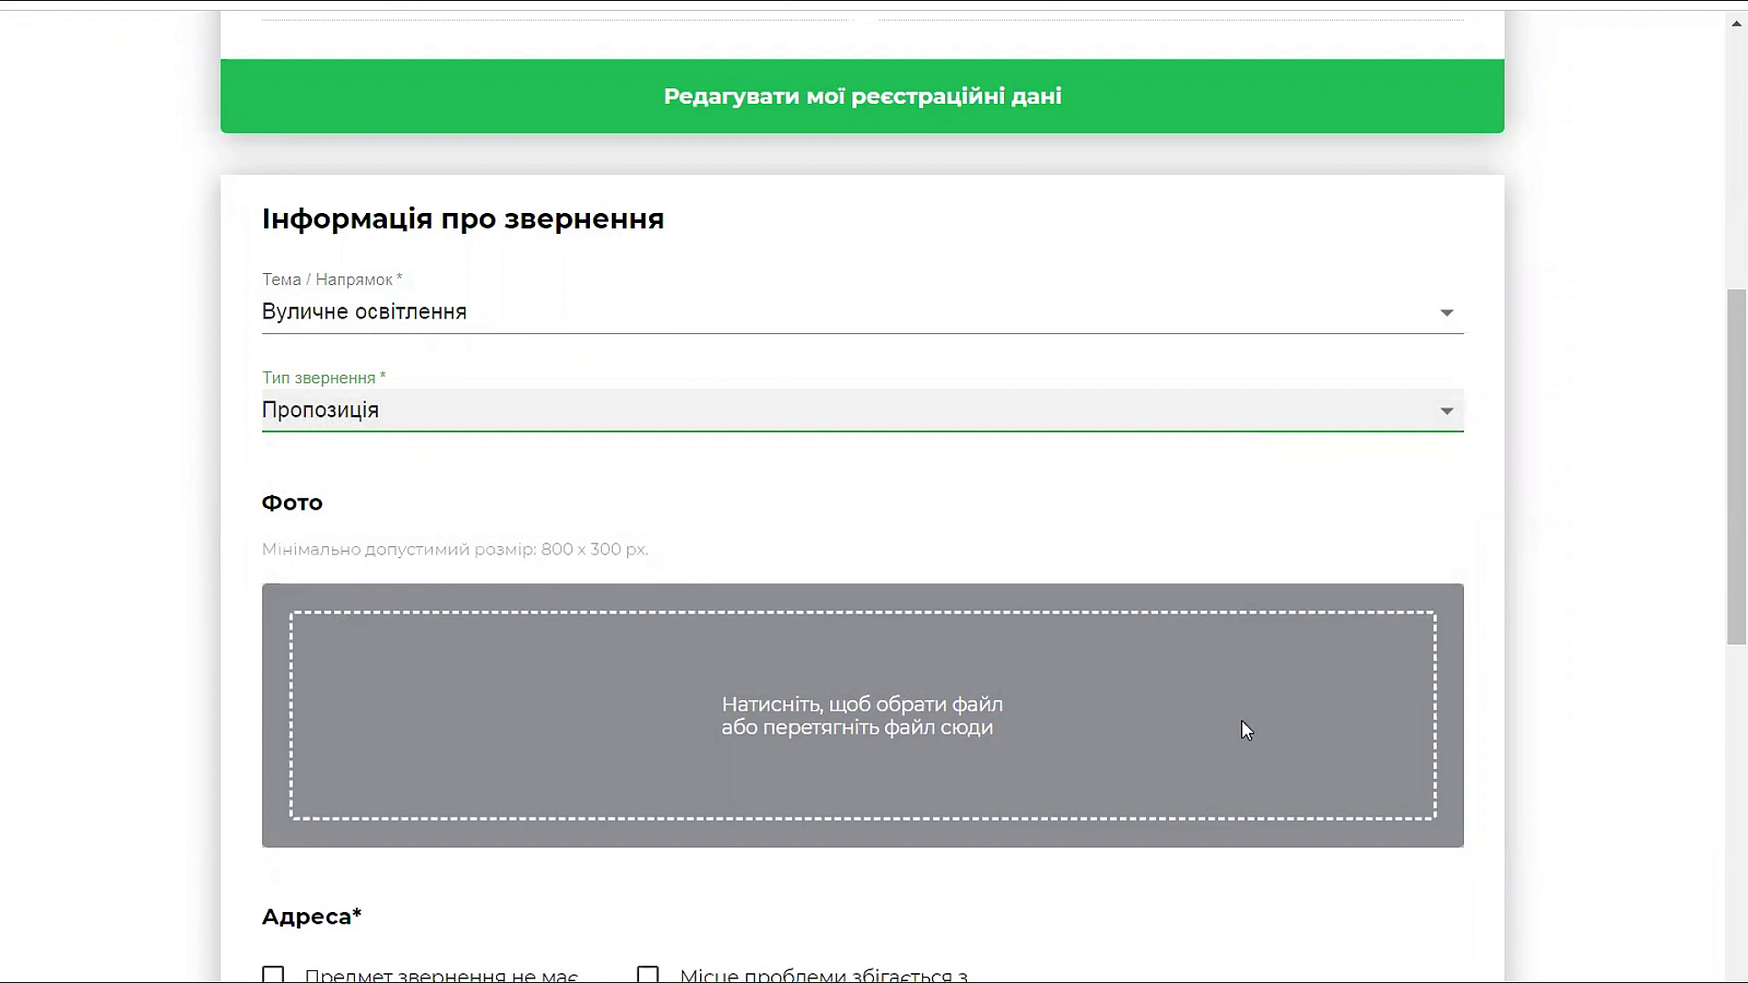
Step: Add the День юриста України image as the appeal's photo, widen the crop area to the image's right edge and save it
left_click(749, 697)
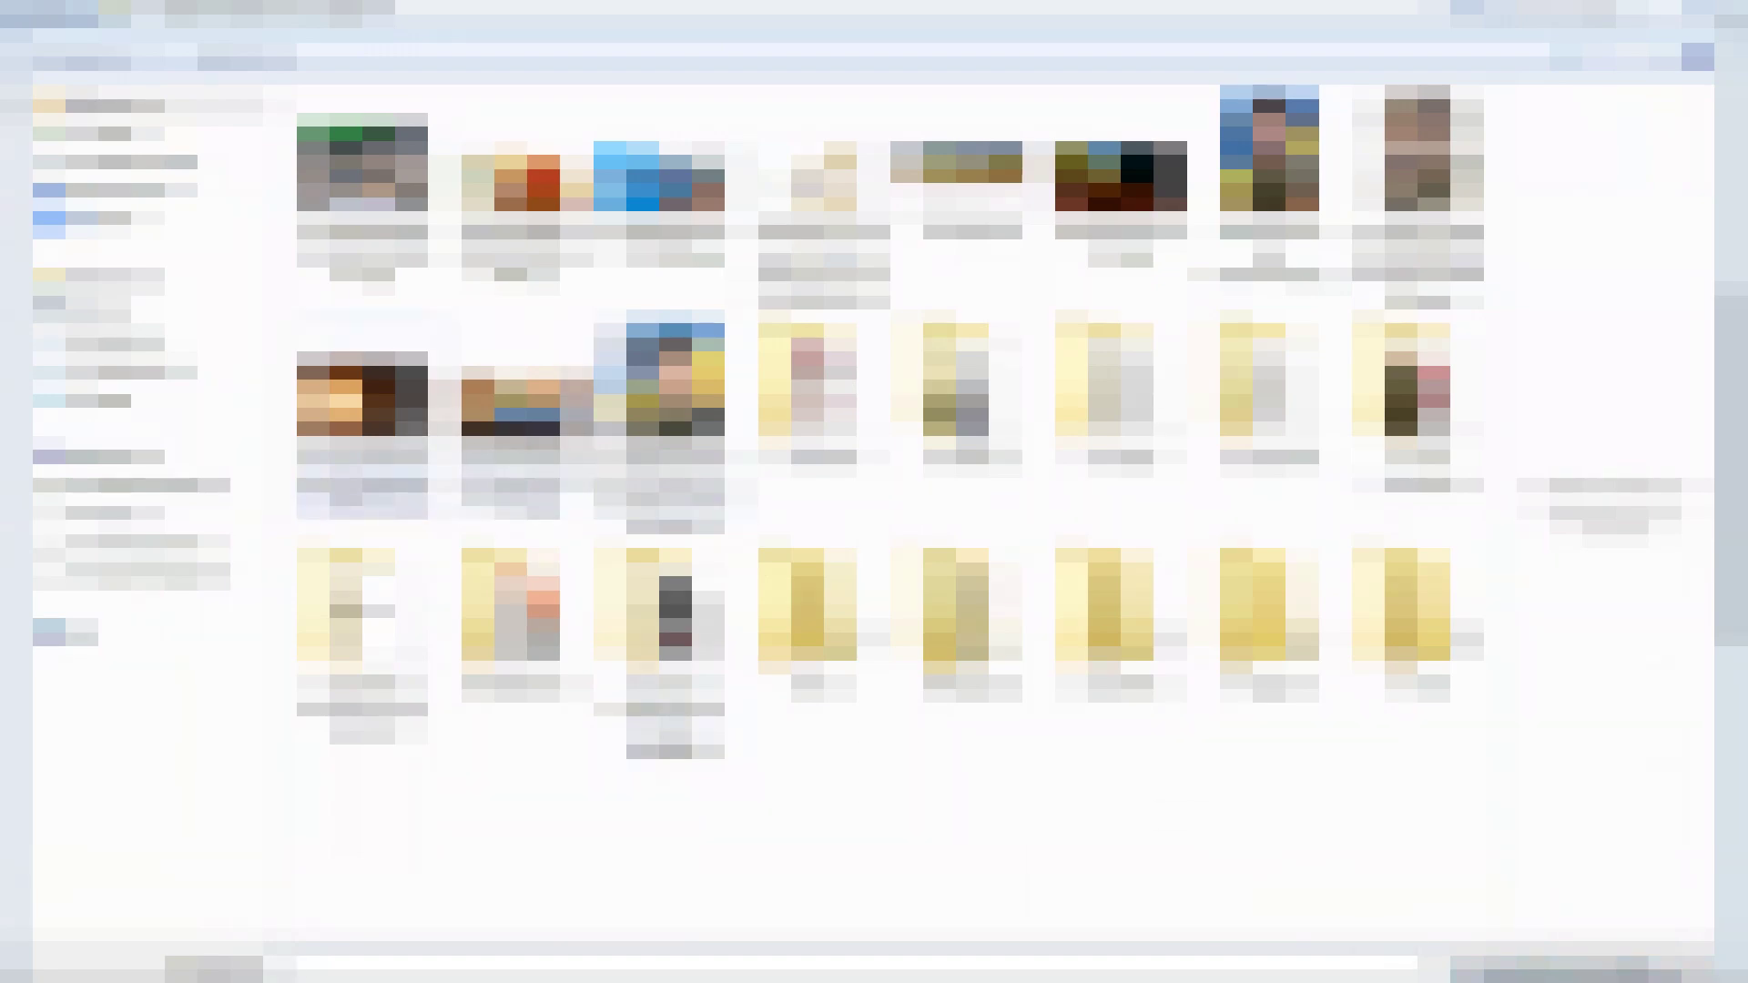
double_click(362, 393)
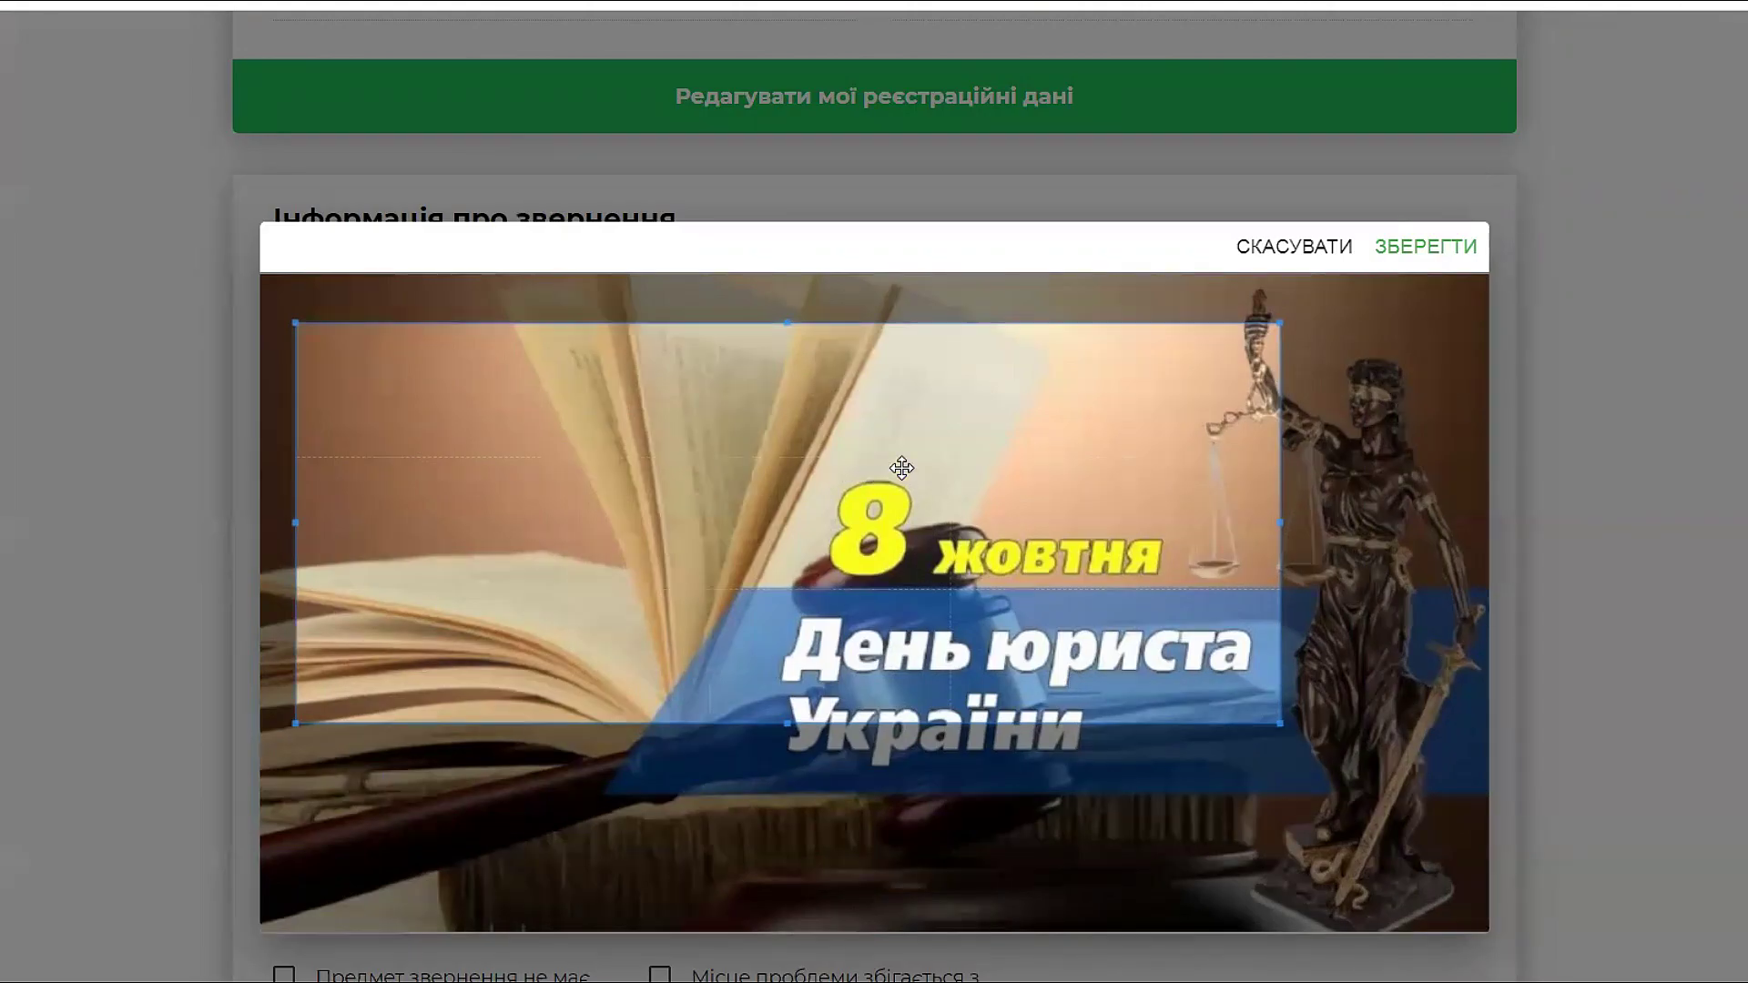
left_click_drag(902, 468, 888, 475)
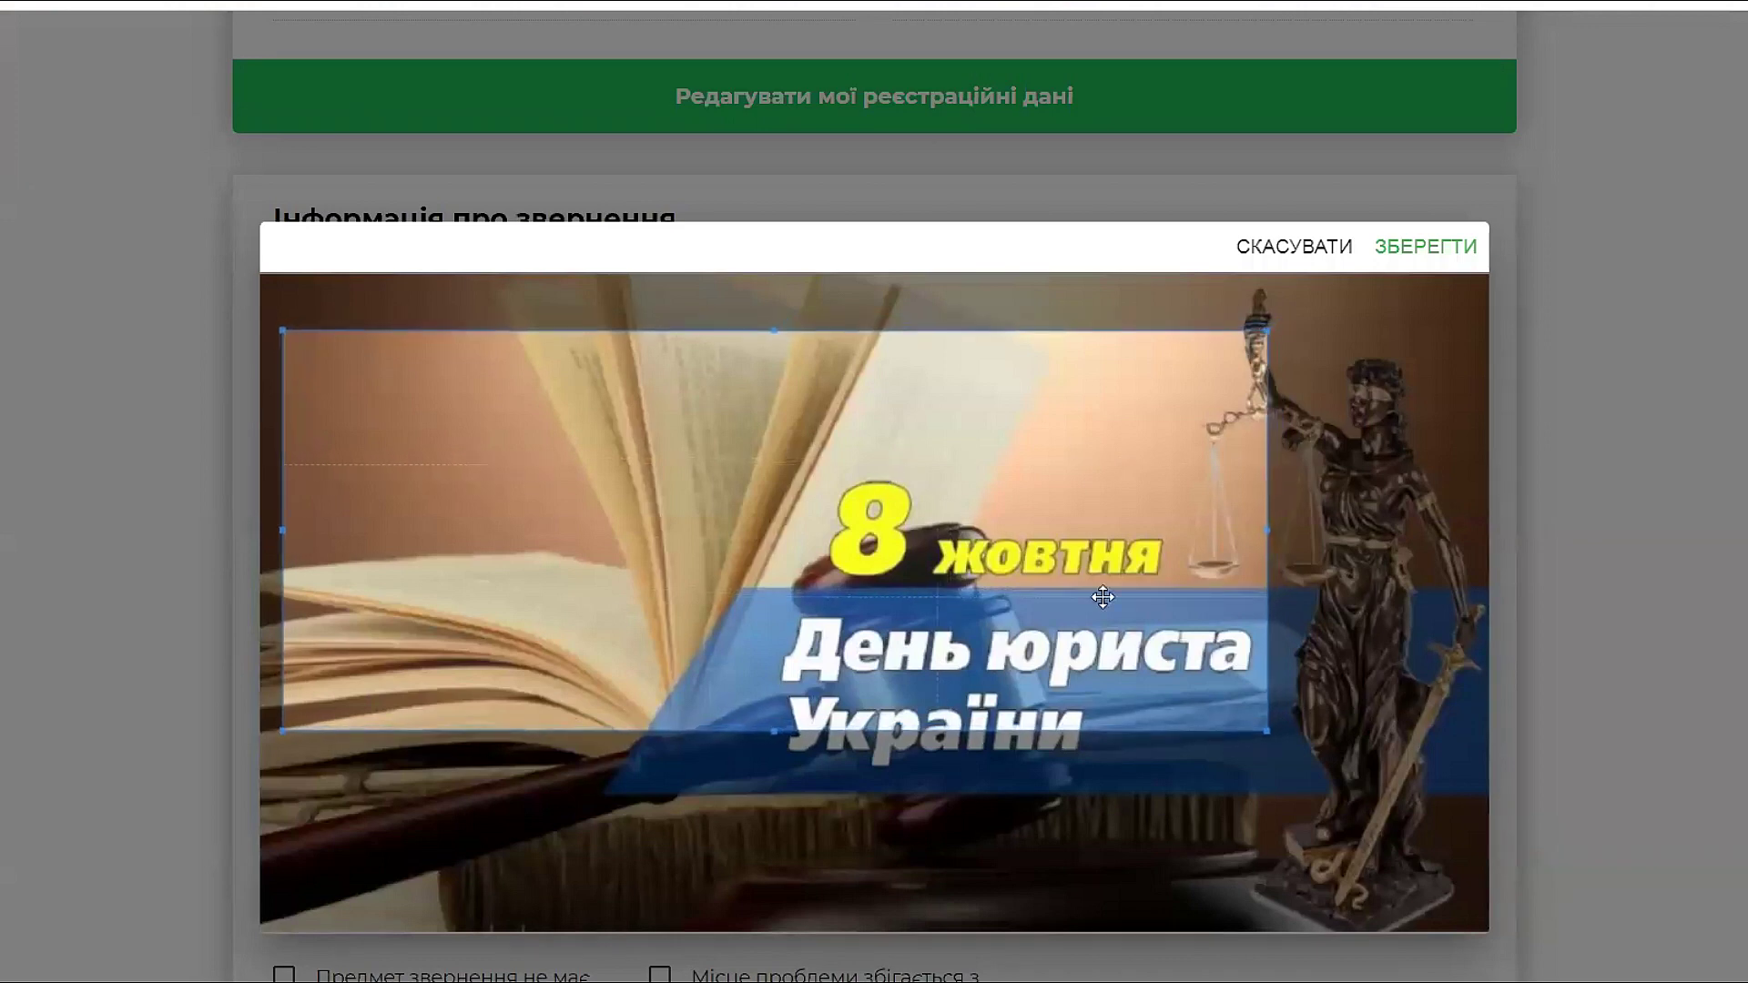
mouse_move(1263, 730)
left_mouse_down()
mouse_move(1484, 847)
mouse_move(1076, 644)
mouse_move(1444, 826)
mouse_move(1235, 719)
left_mouse_up()
left_click_drag(1236, 526, 1488, 619)
left_click_drag(1344, 624, 1364, 656)
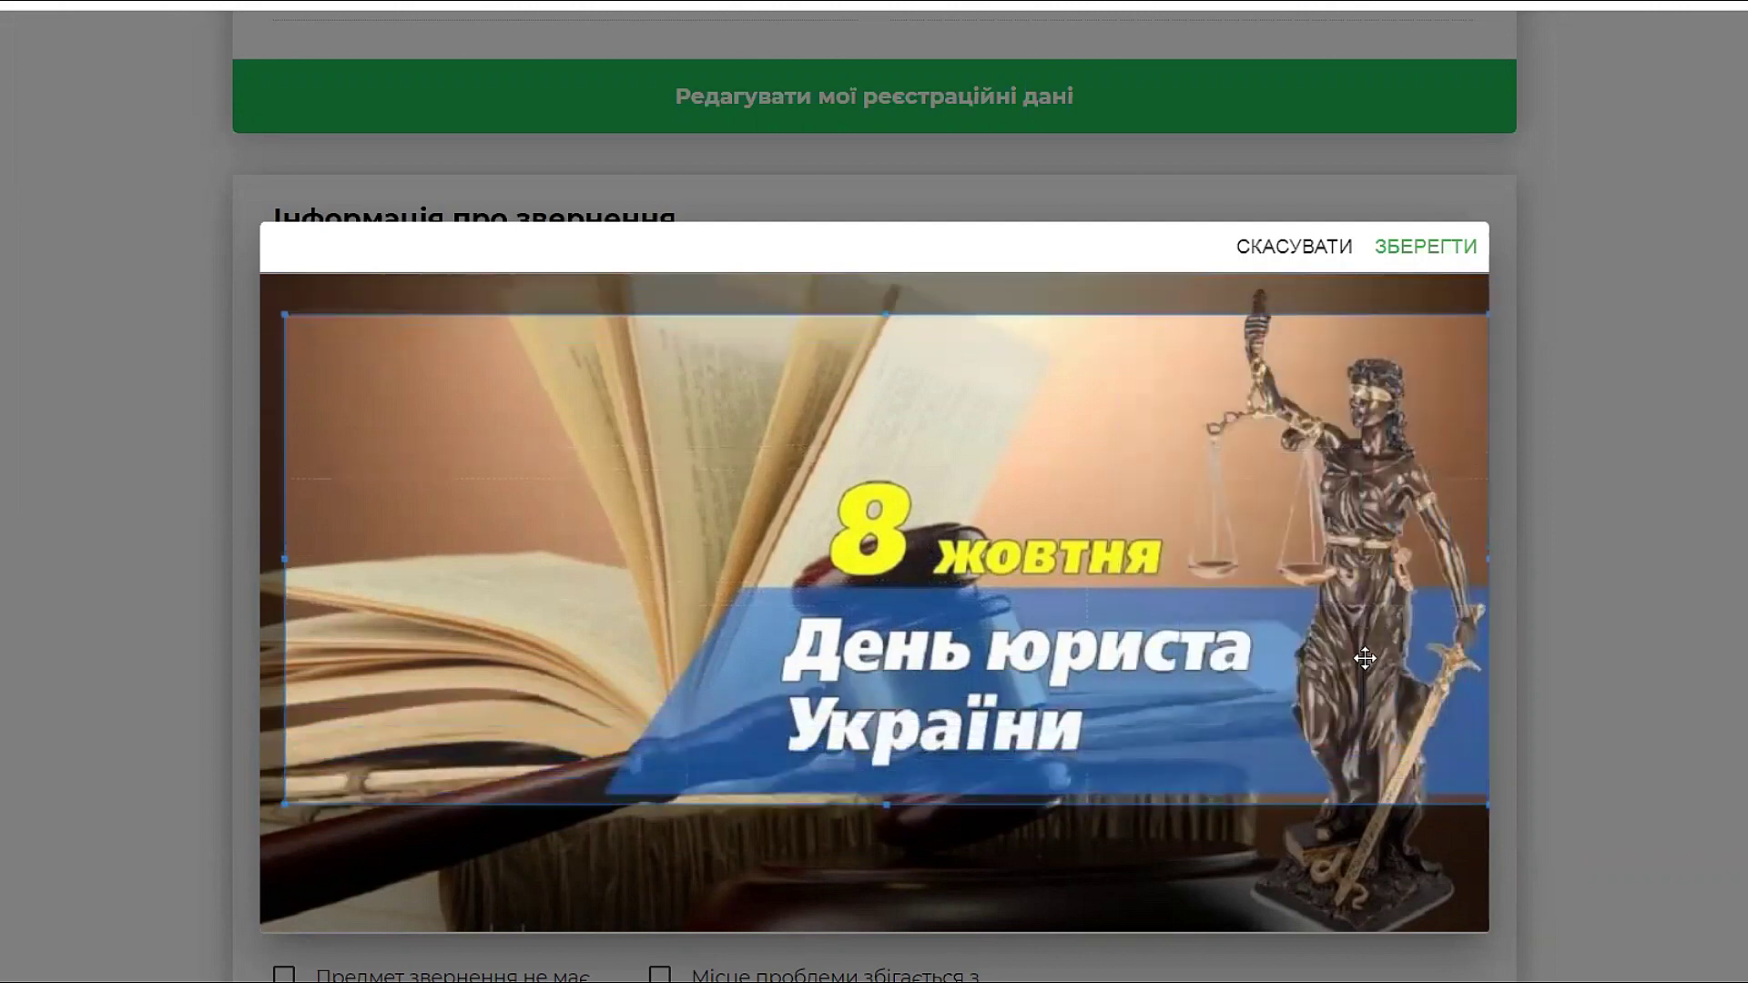
left_click(1432, 252)
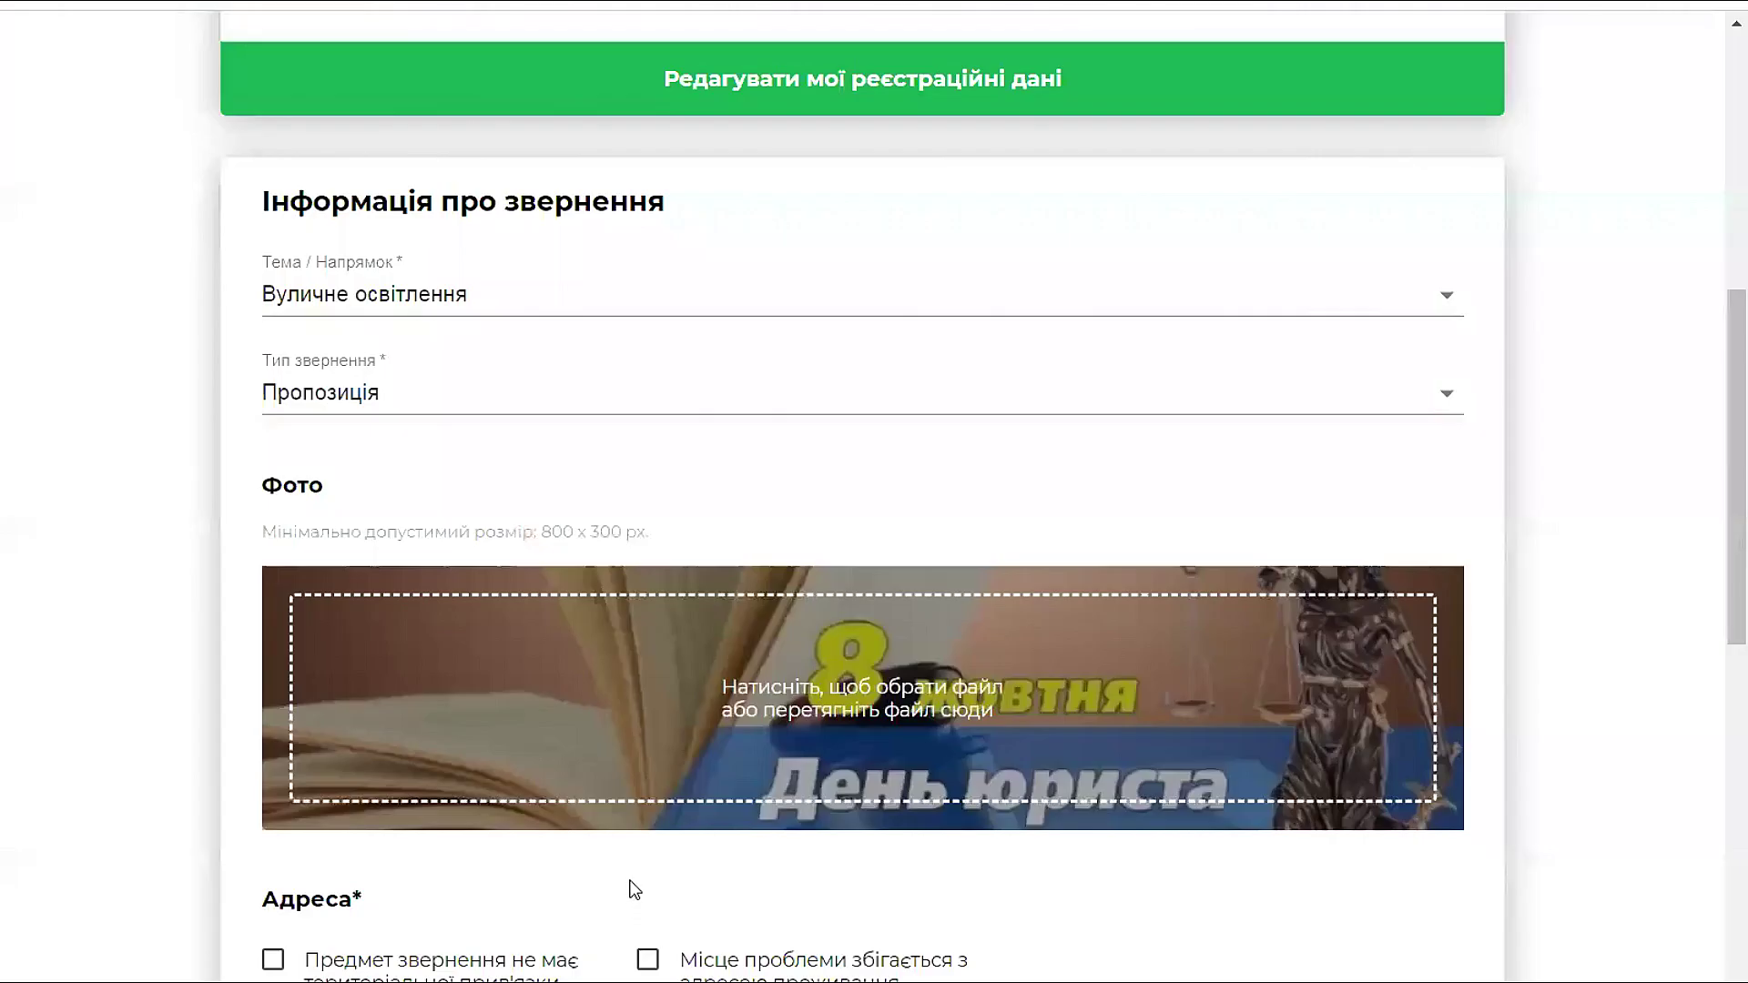
Step: Fill the problem address from the residence address, try the option for no territorial link, and leave both address options unchecked
scroll(414, 765, "down", 2)
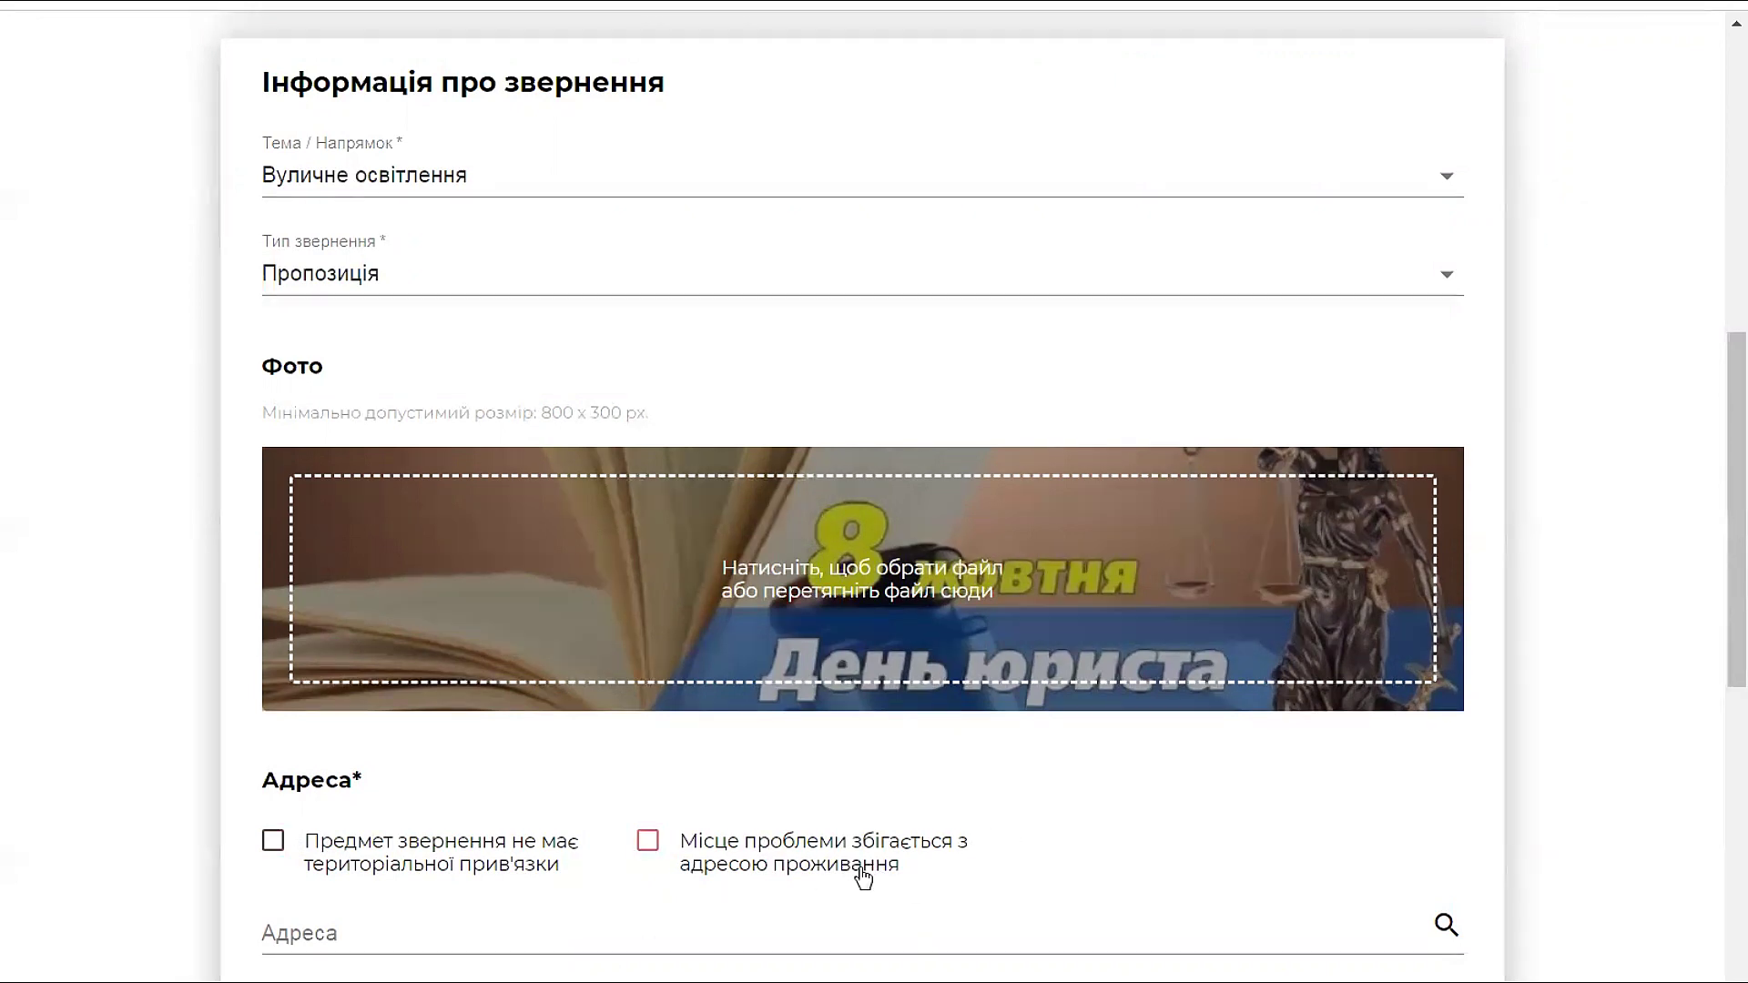
left_click(273, 842)
left_click(274, 842)
left_click(648, 842)
left_click(648, 843)
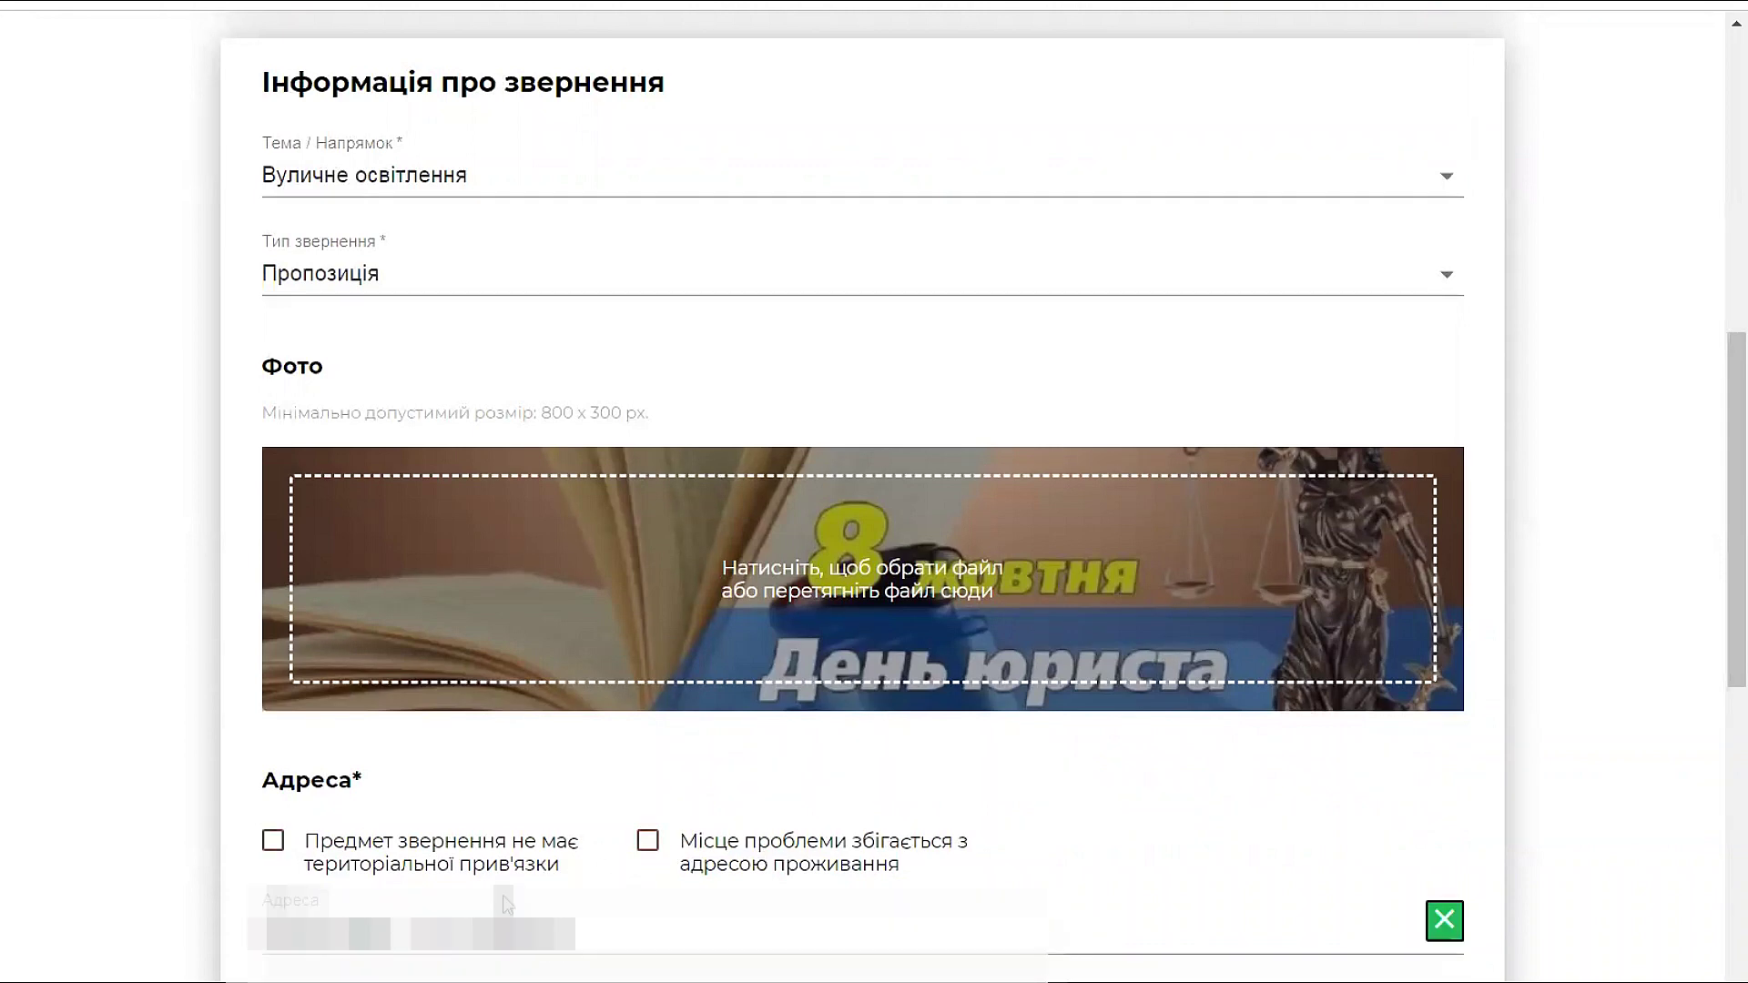
left_click(272, 843)
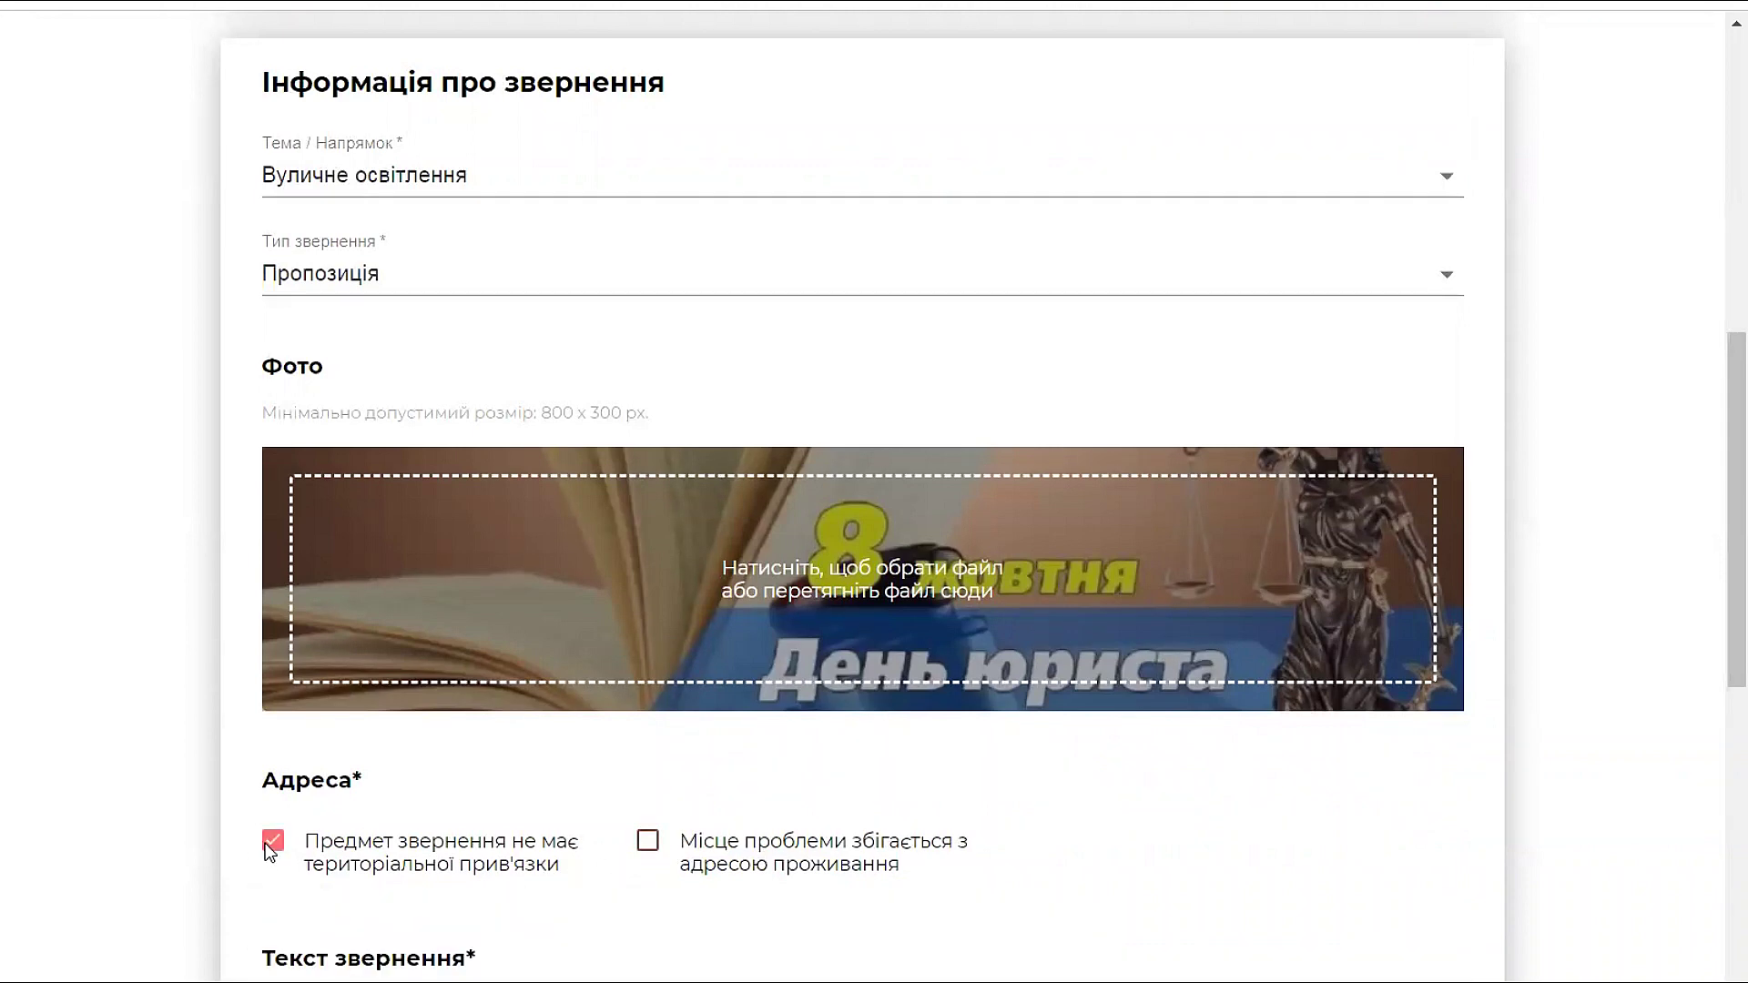
left_click(271, 843)
Step: Look over the empty appeal text editor and choose not to make the appeal's text available to other citizens
scroll(507, 799, "down", 4)
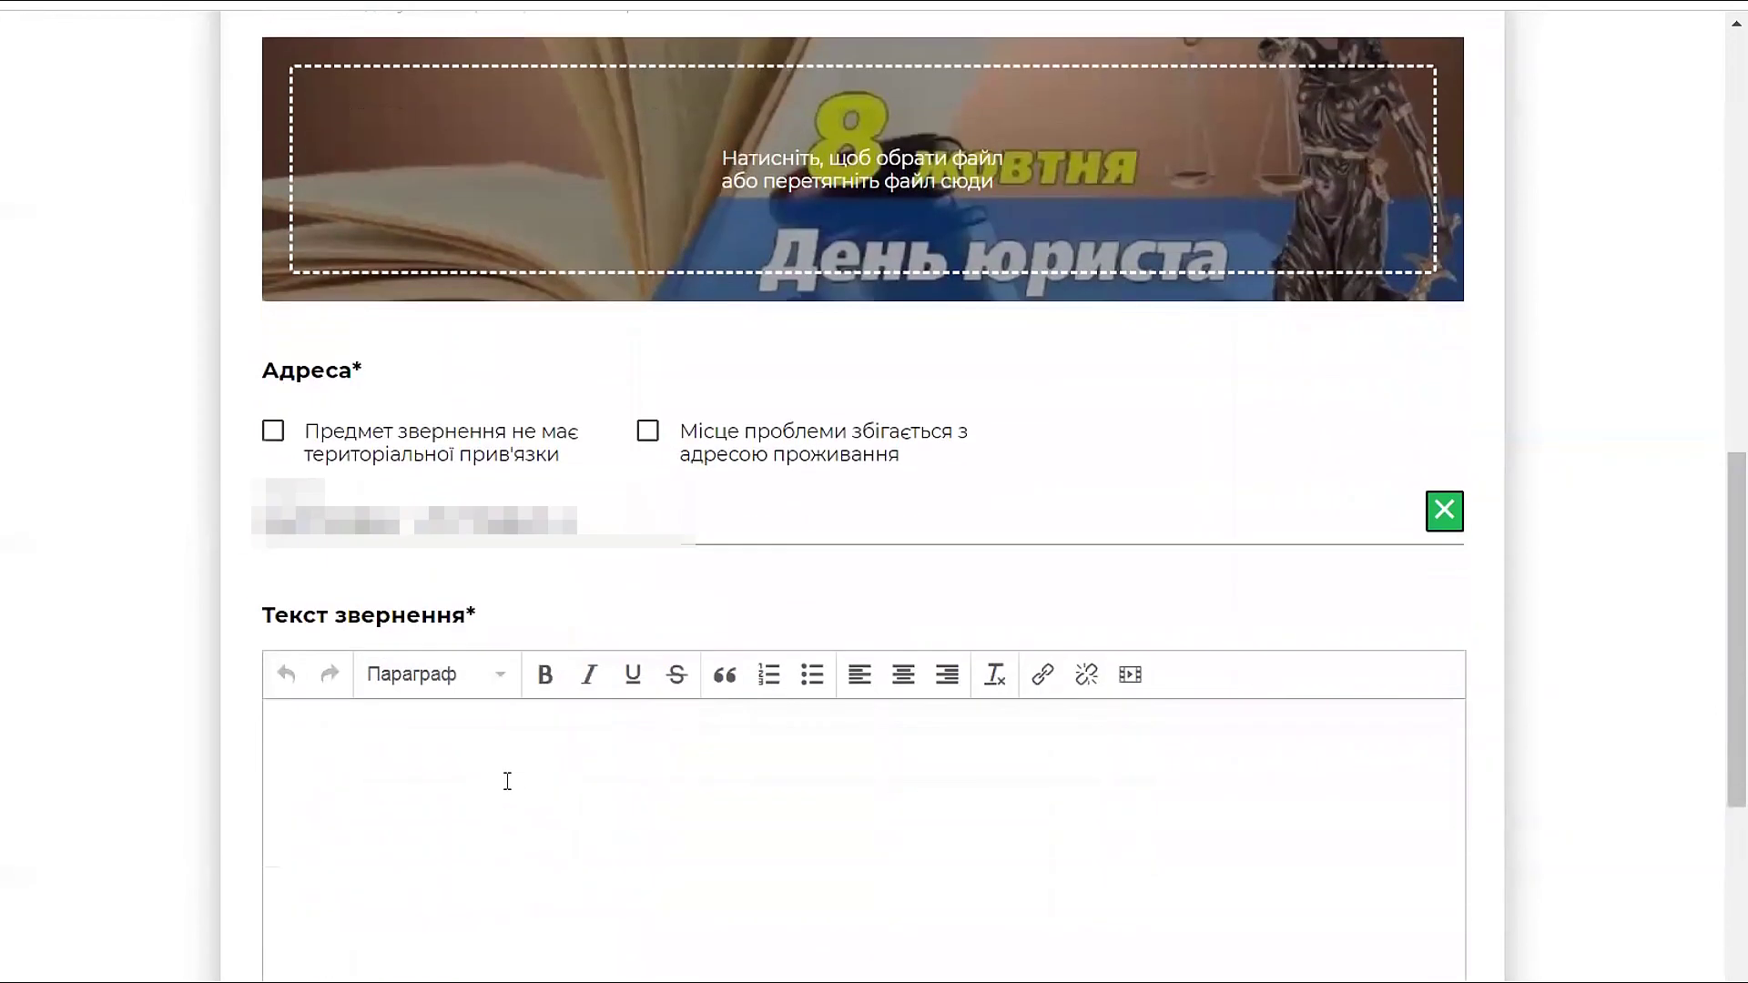
scroll(507, 781, "down", 1)
left_click(346, 589)
scroll(441, 682, "down", 1)
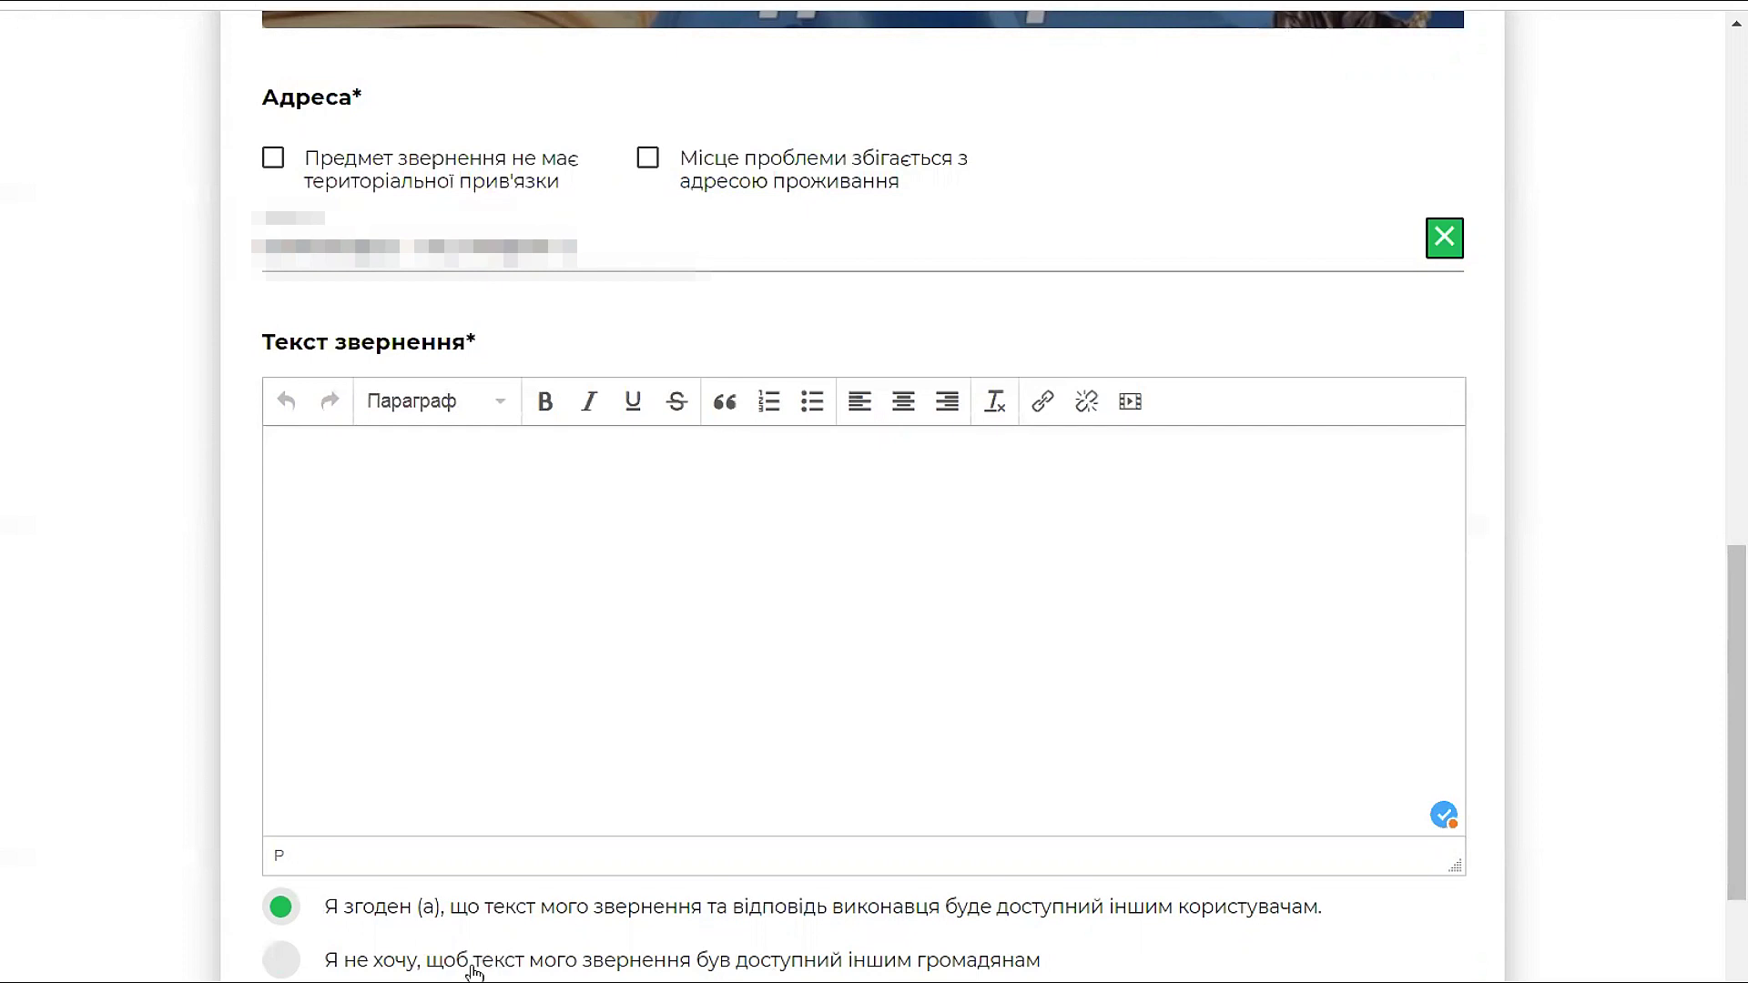
left_click(335, 961)
left_click(290, 911)
left_click(334, 967)
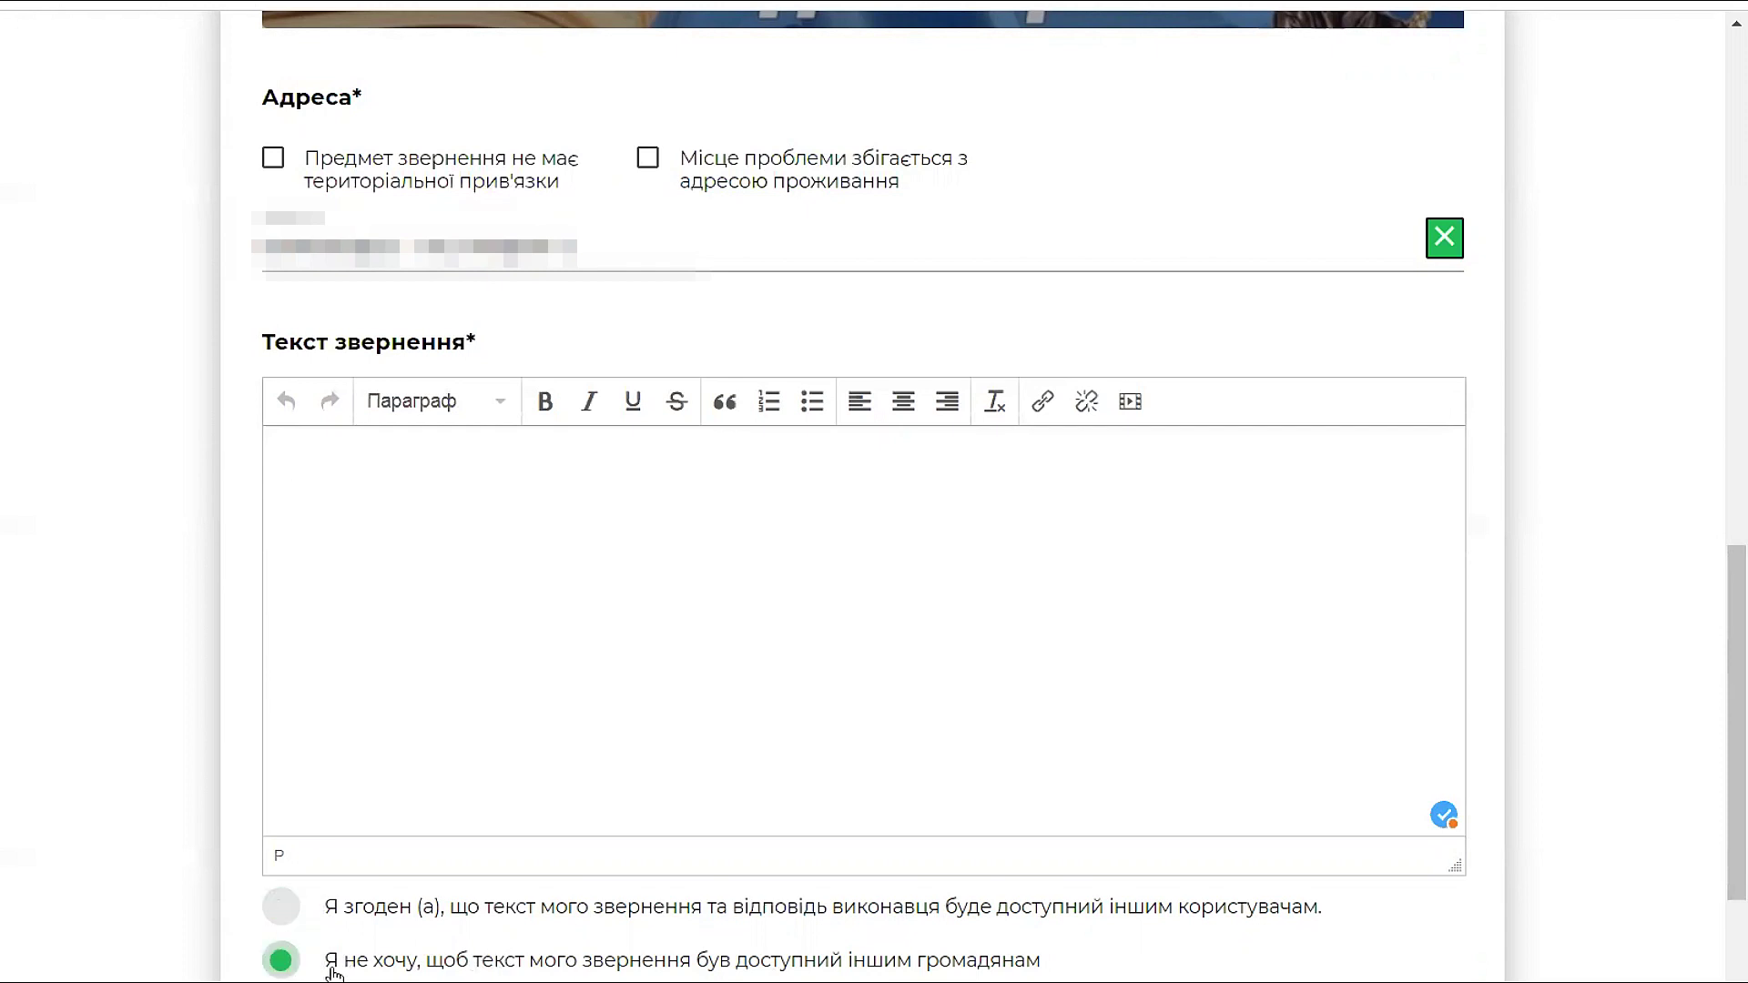
Step: Review the additional files requirements, the rejection notice and the sending option, and return to the start of the form
scroll(335, 968, "down", 1)
scroll(341, 973, "down", 2)
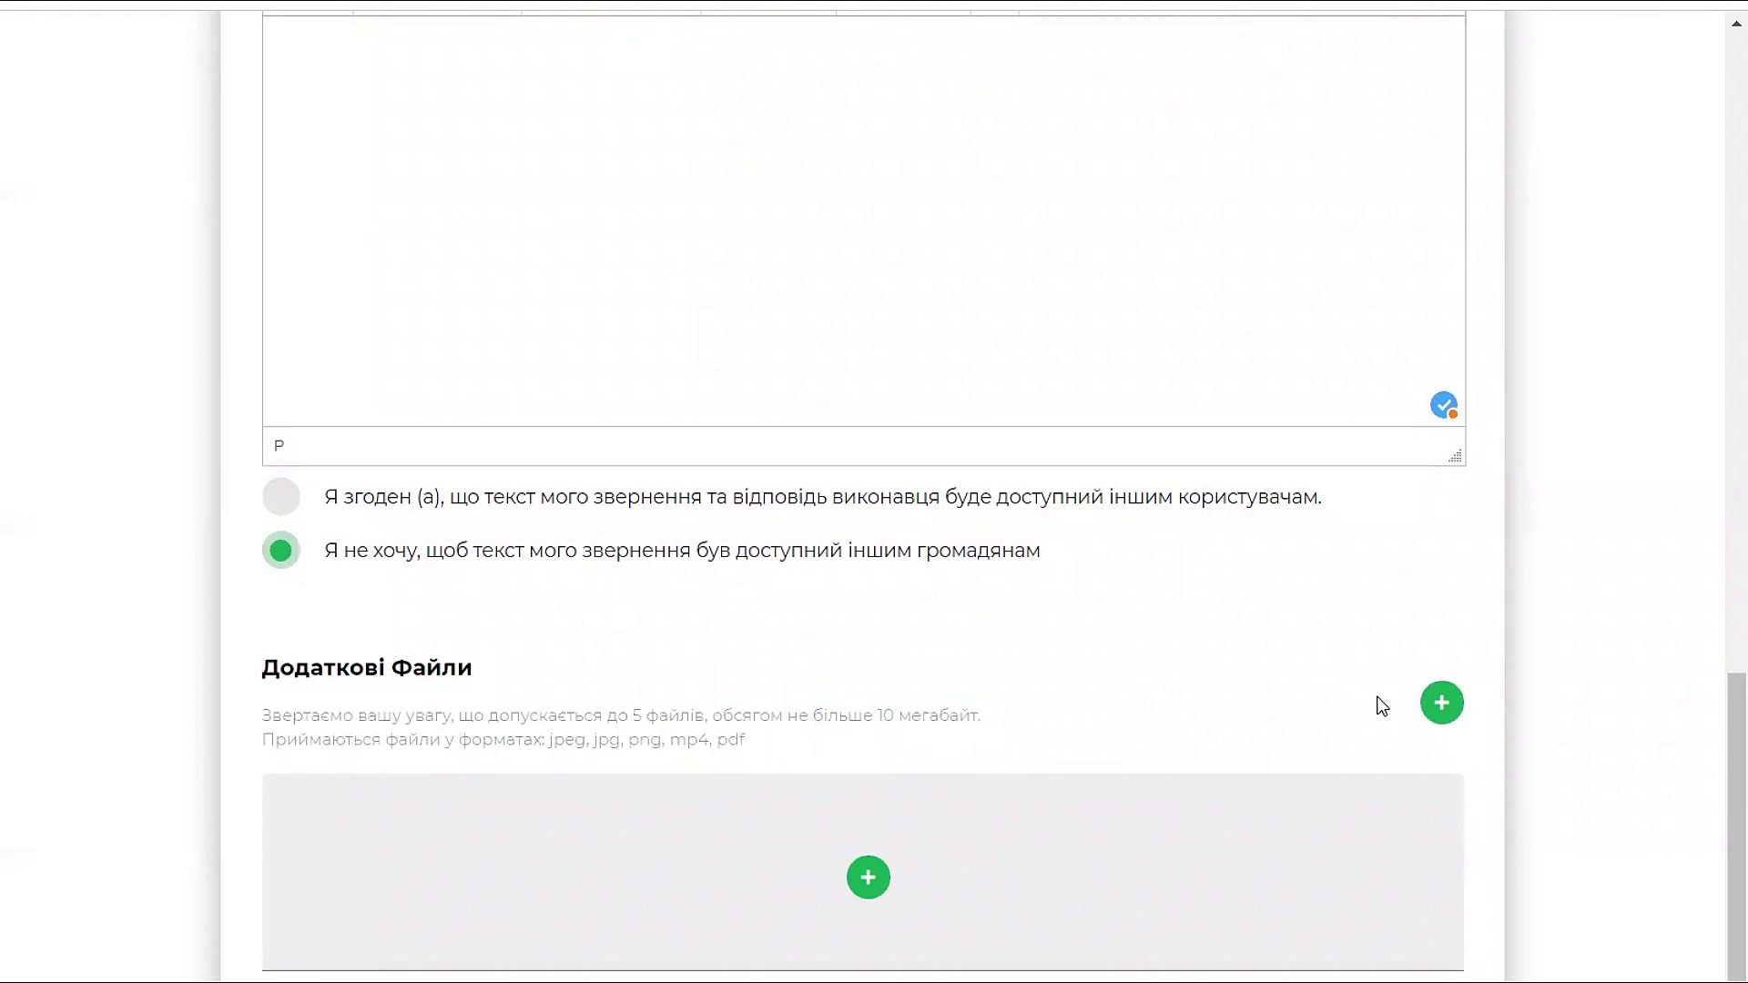
scroll(1041, 799, "down", 1)
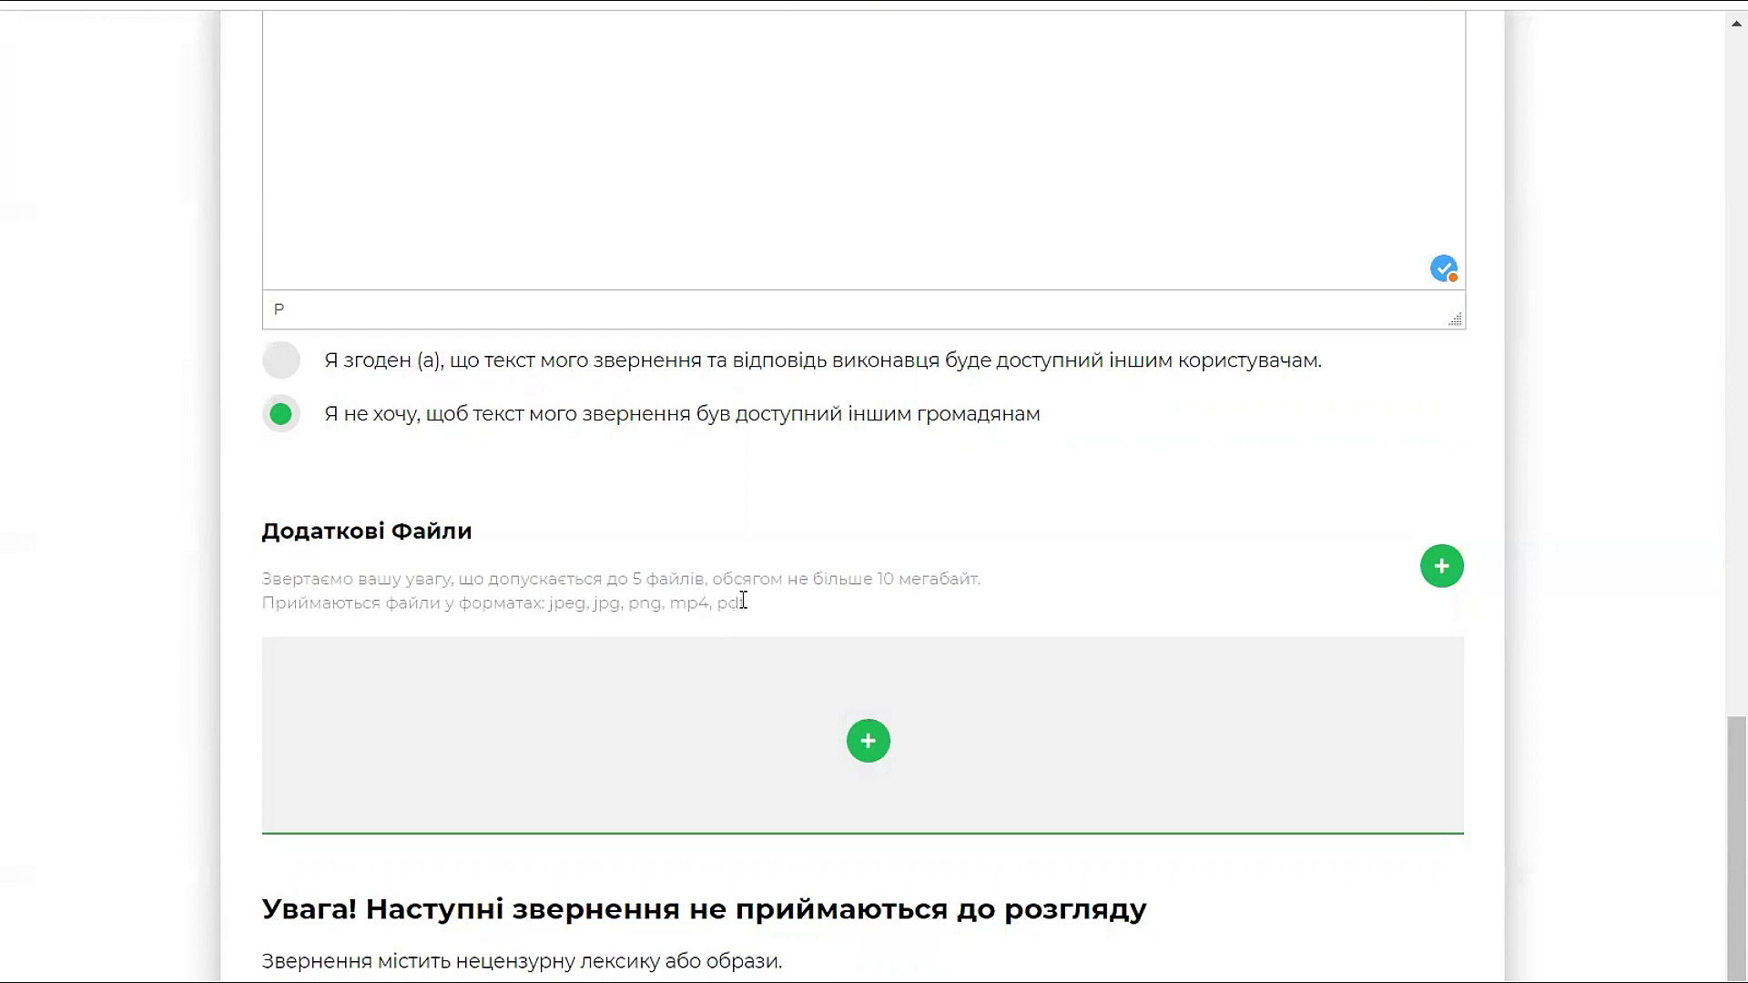
scroll(754, 604, "down", 2)
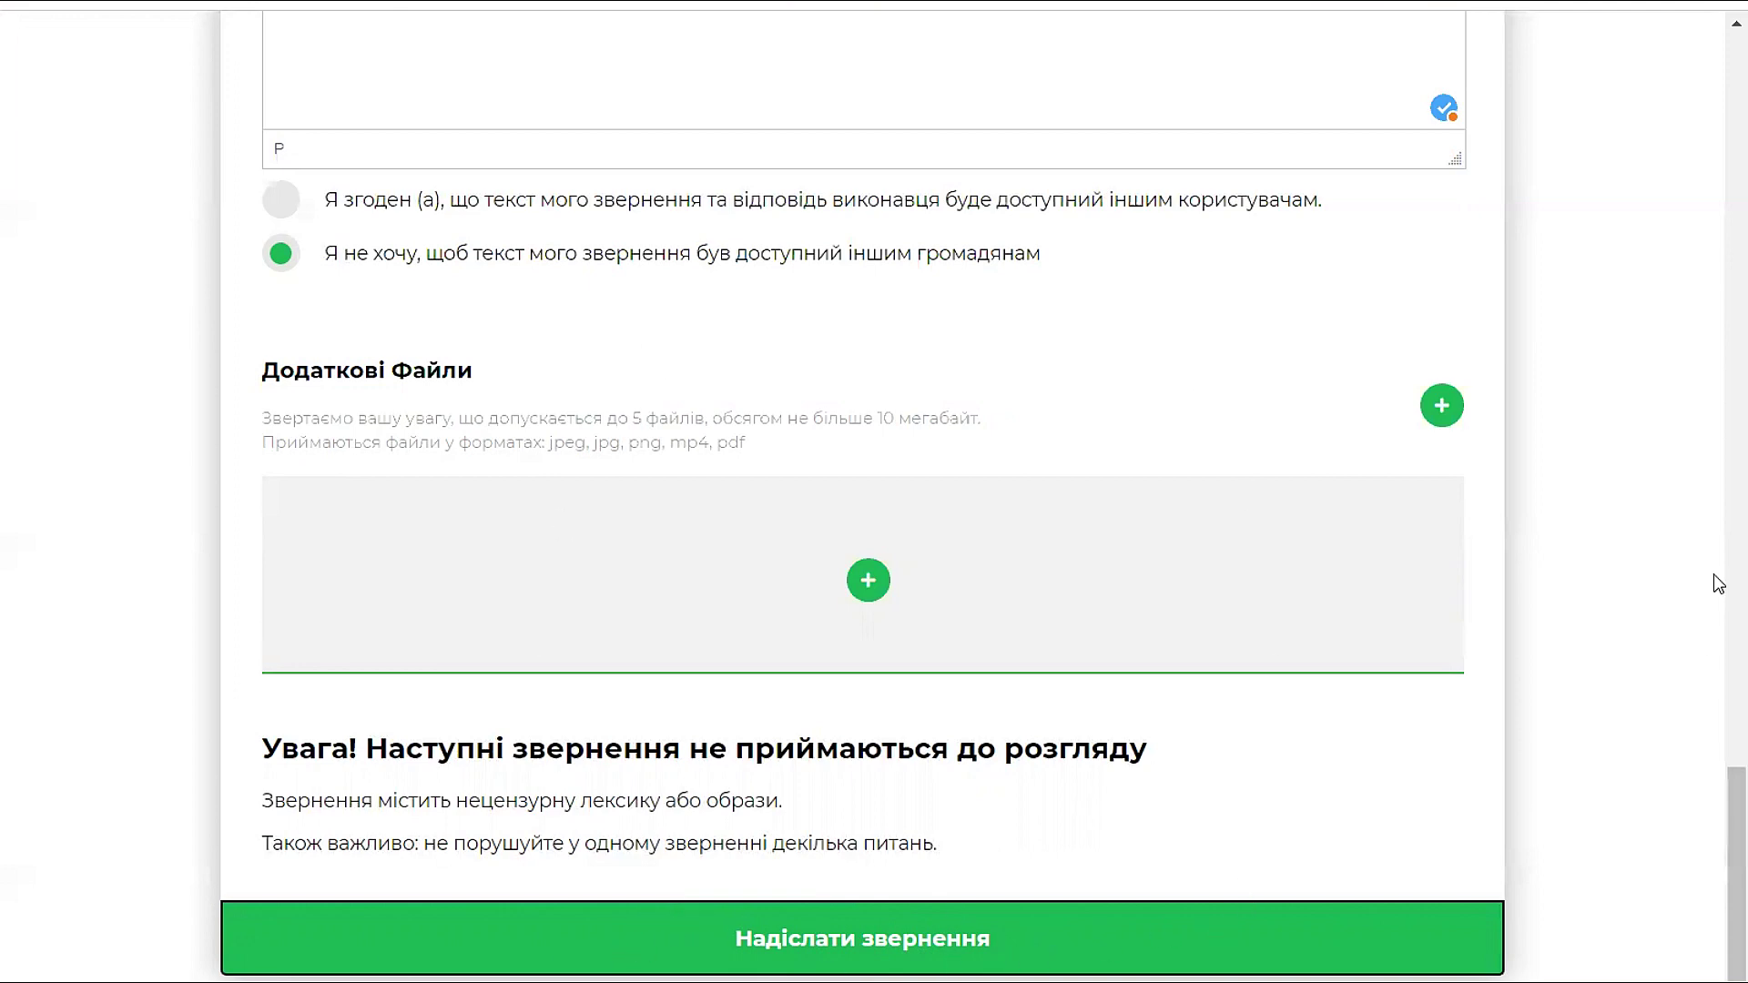
scroll(1652, 517, "up", 10)
scroll(598, 215, "up", 15)
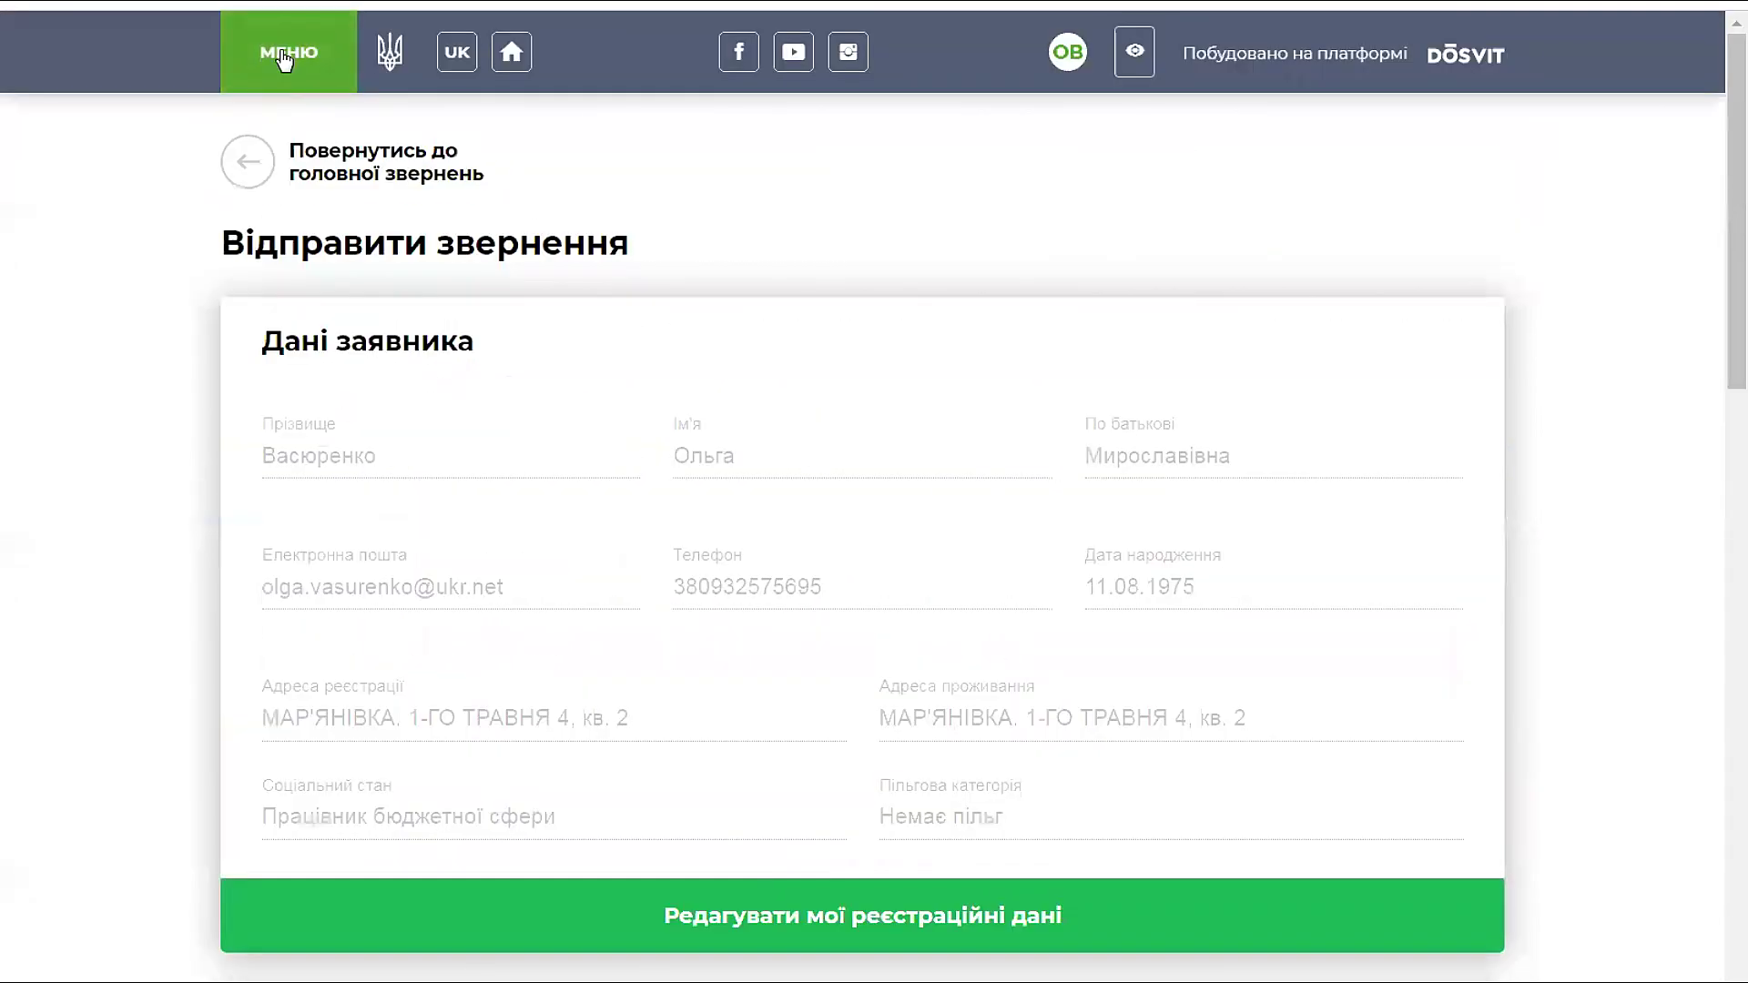
Step: Leave the form for the Звернення section, view the list of all appeals, and return to the section's main page
left_click(285, 55)
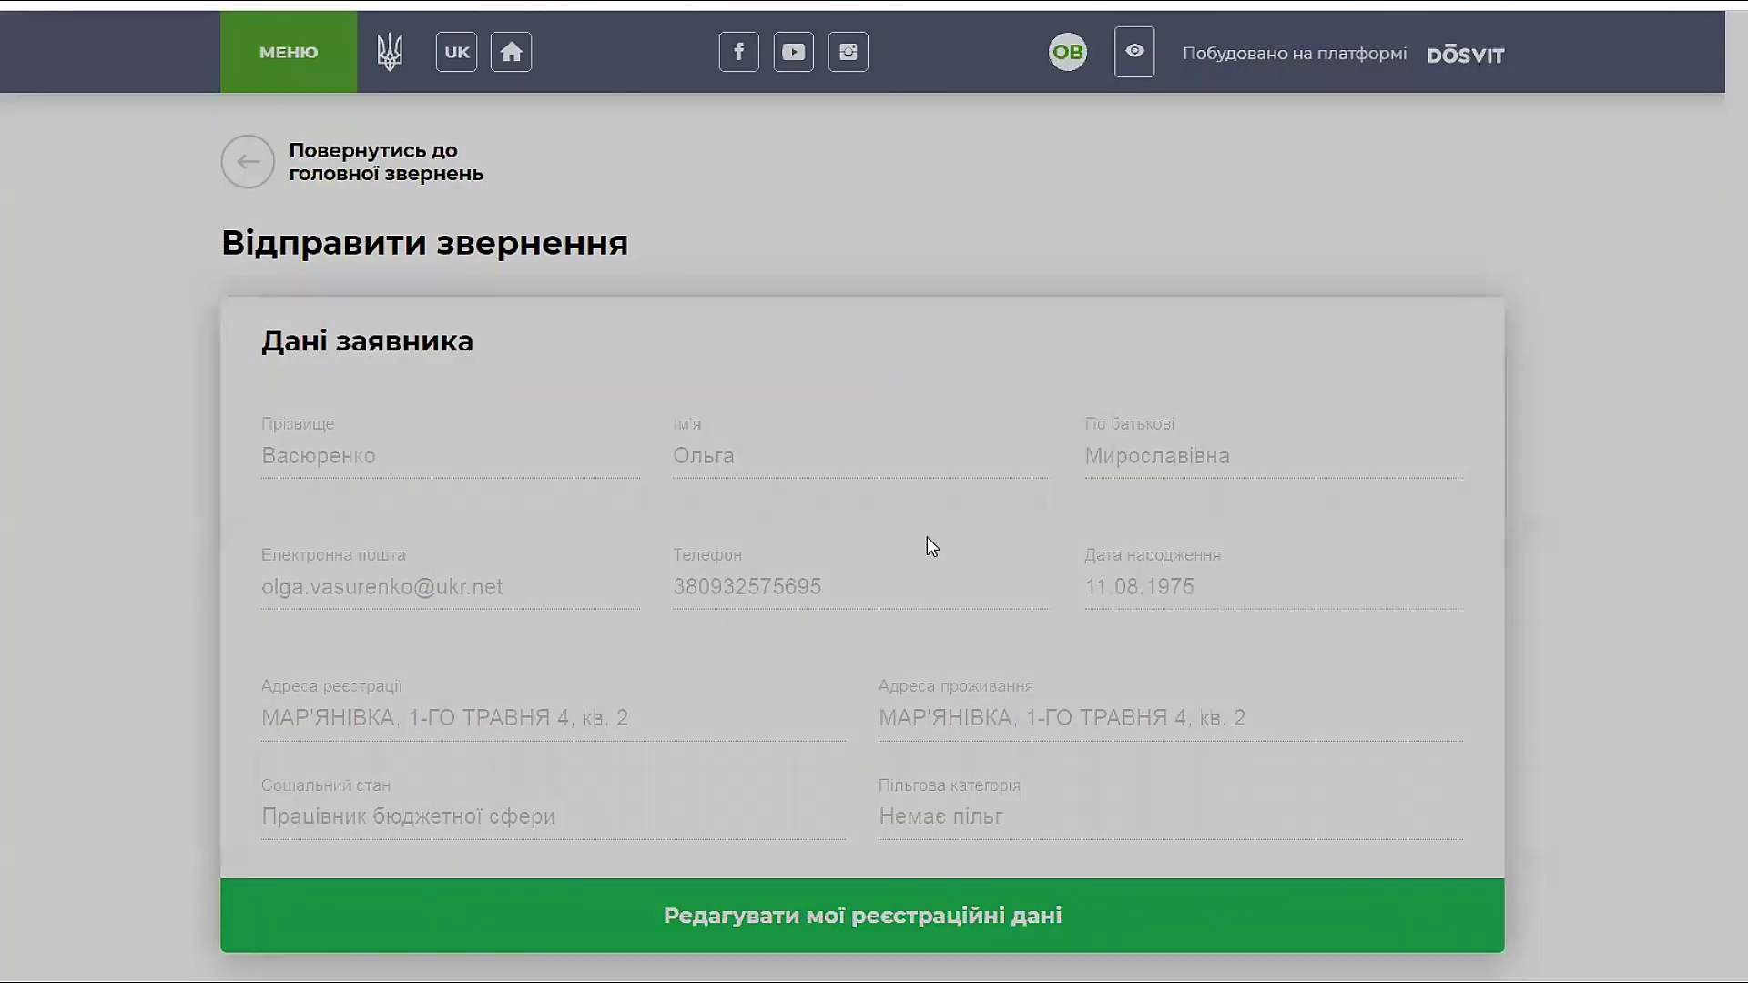
left_click(781, 655)
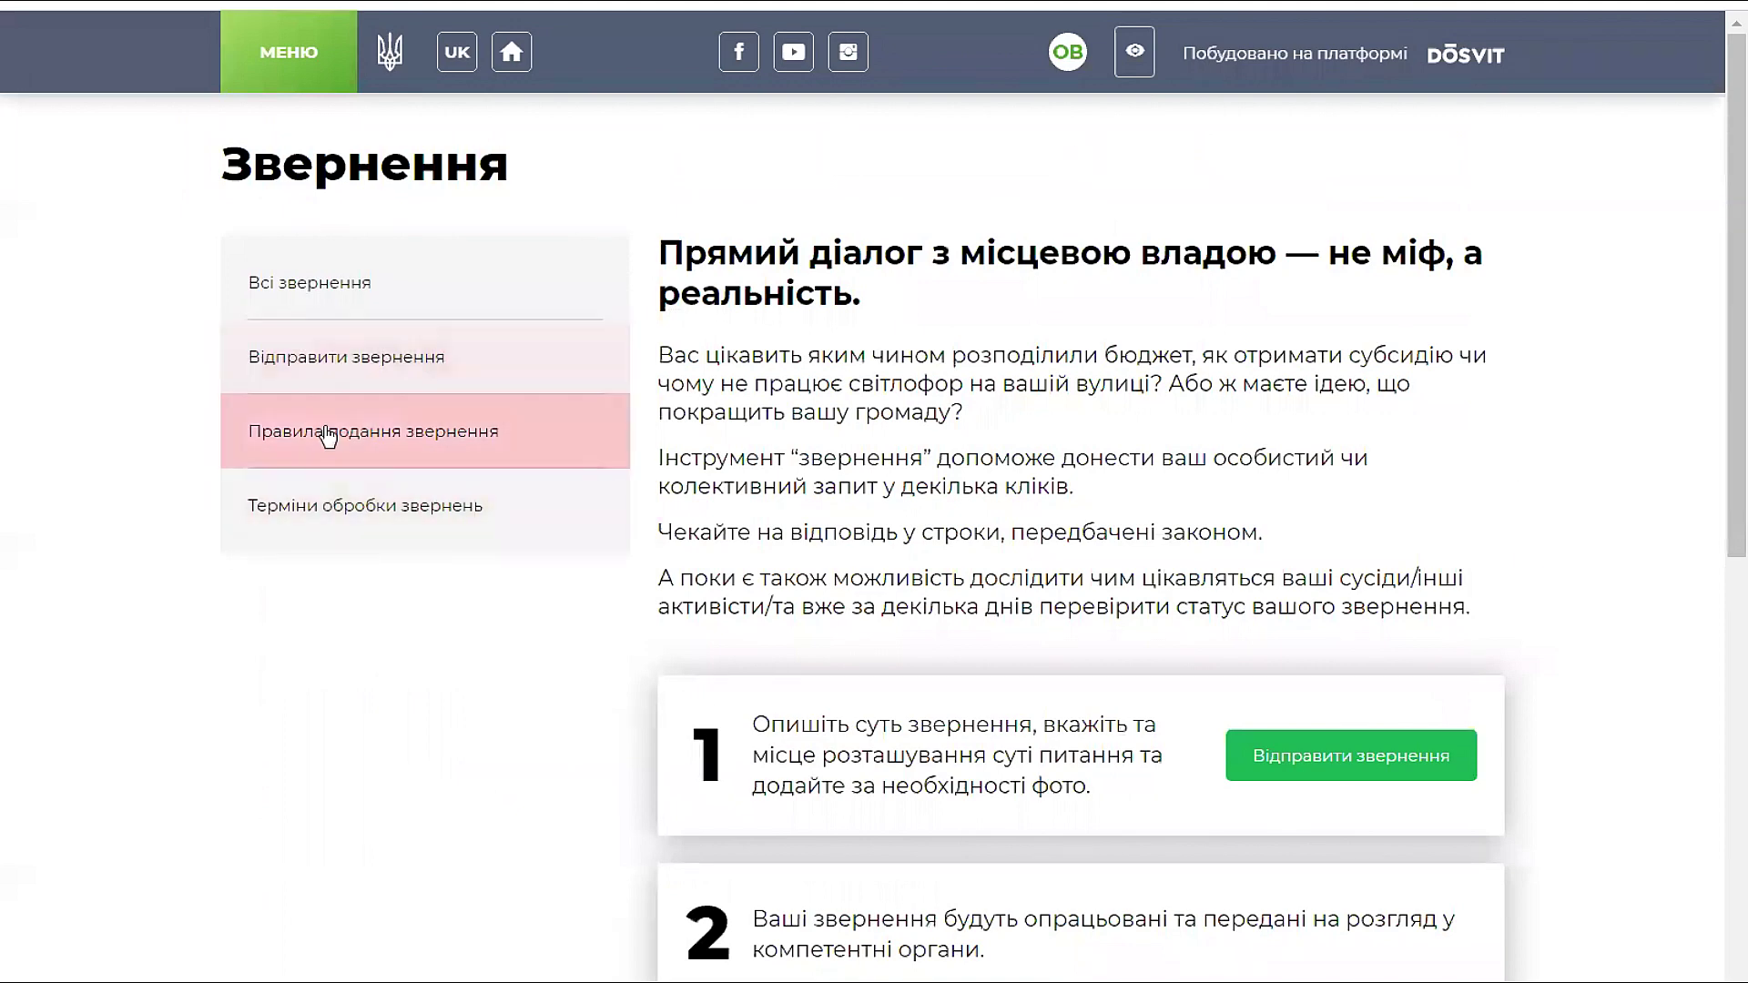
left_click(307, 284)
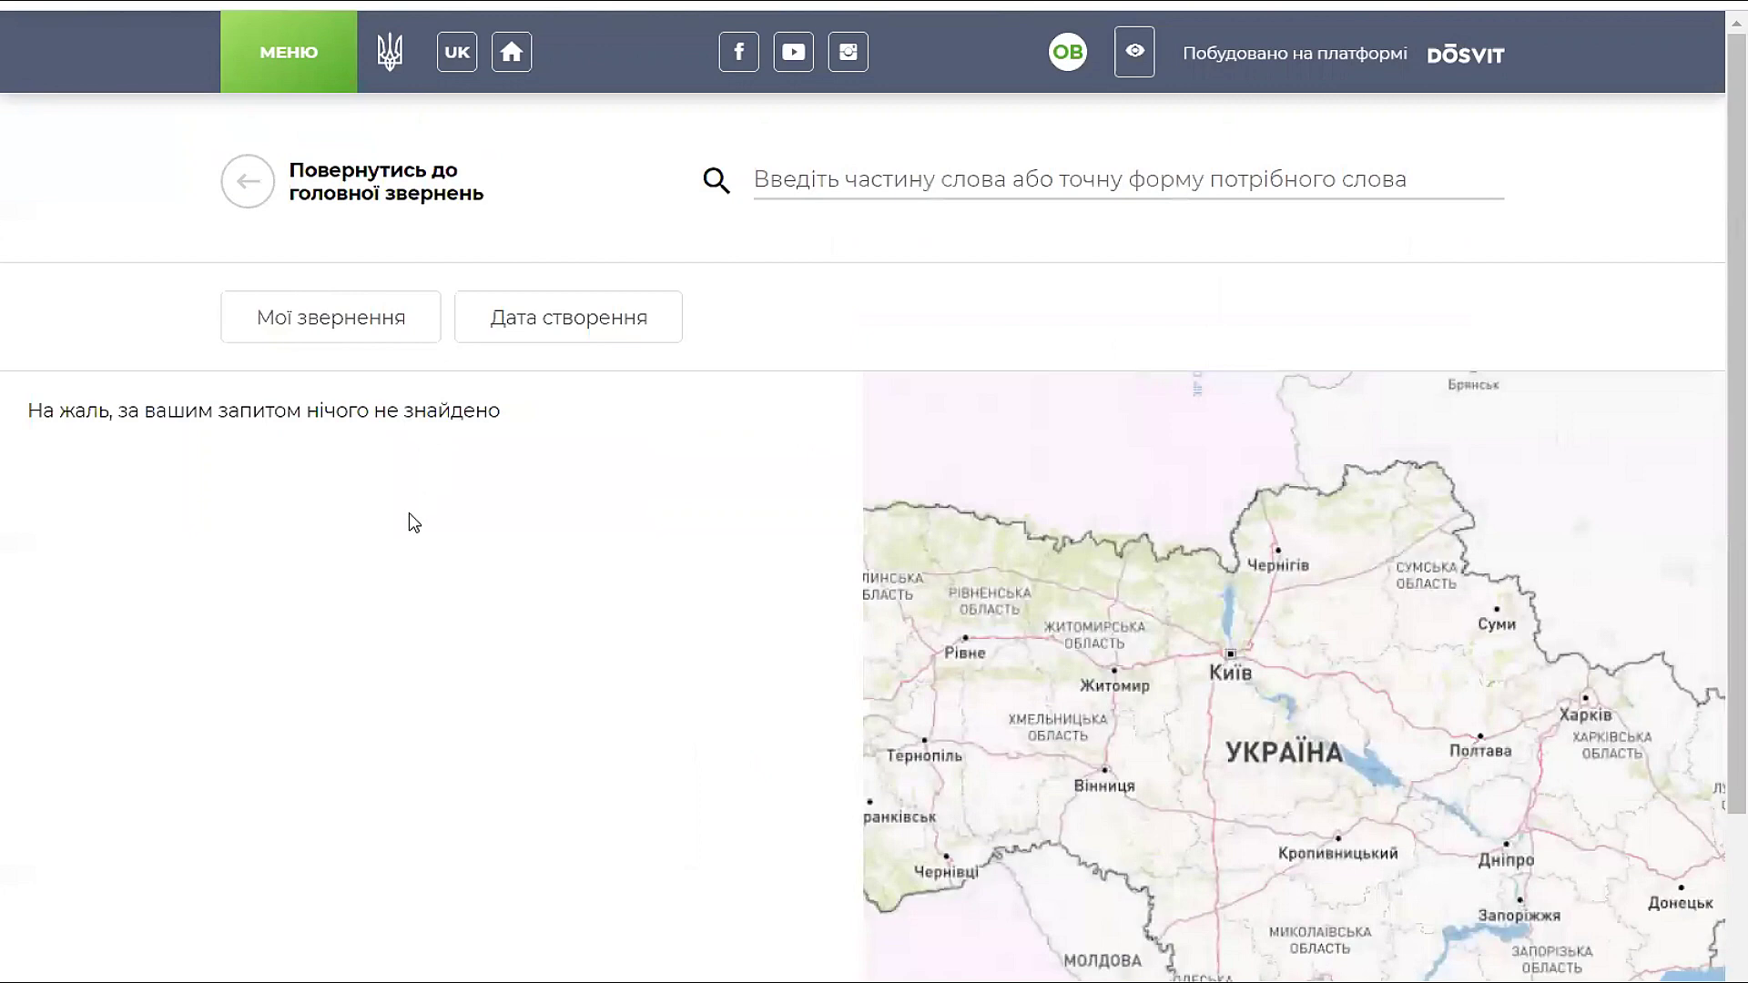
left_click(246, 180)
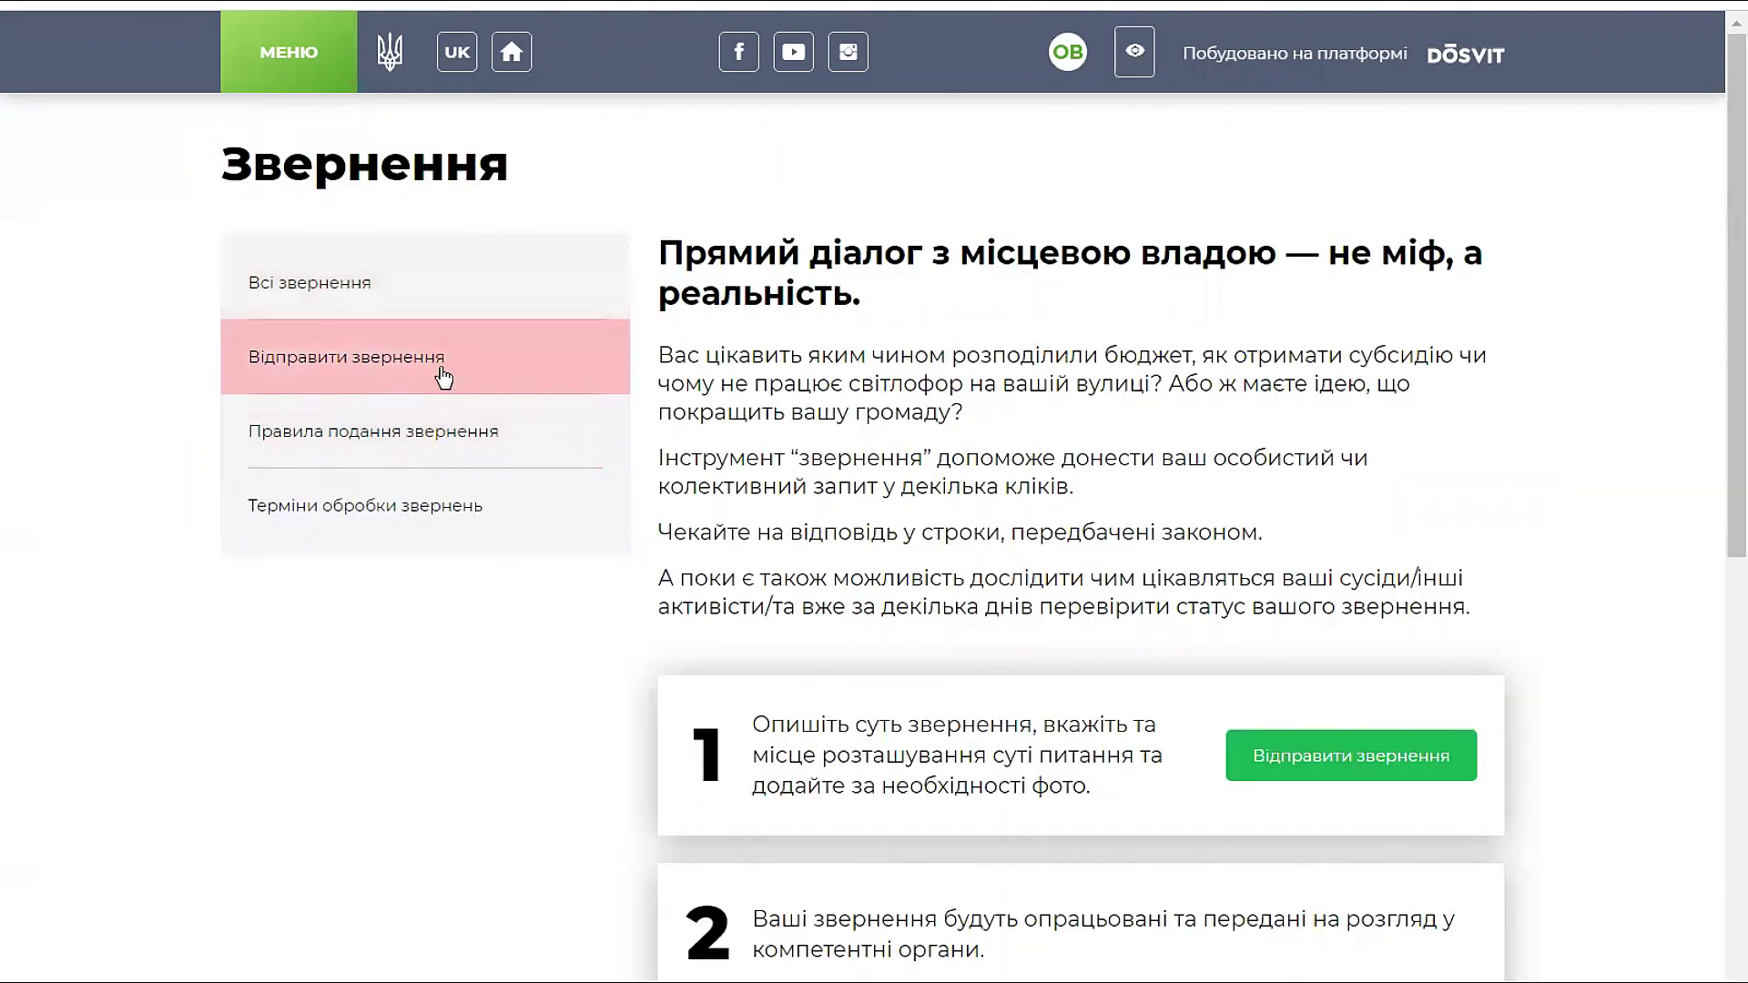
Step: Reopen the list of all appeals, filter it to Мої звернення, and go back to the main appeals page
left_click(325, 302)
left_click(306, 329)
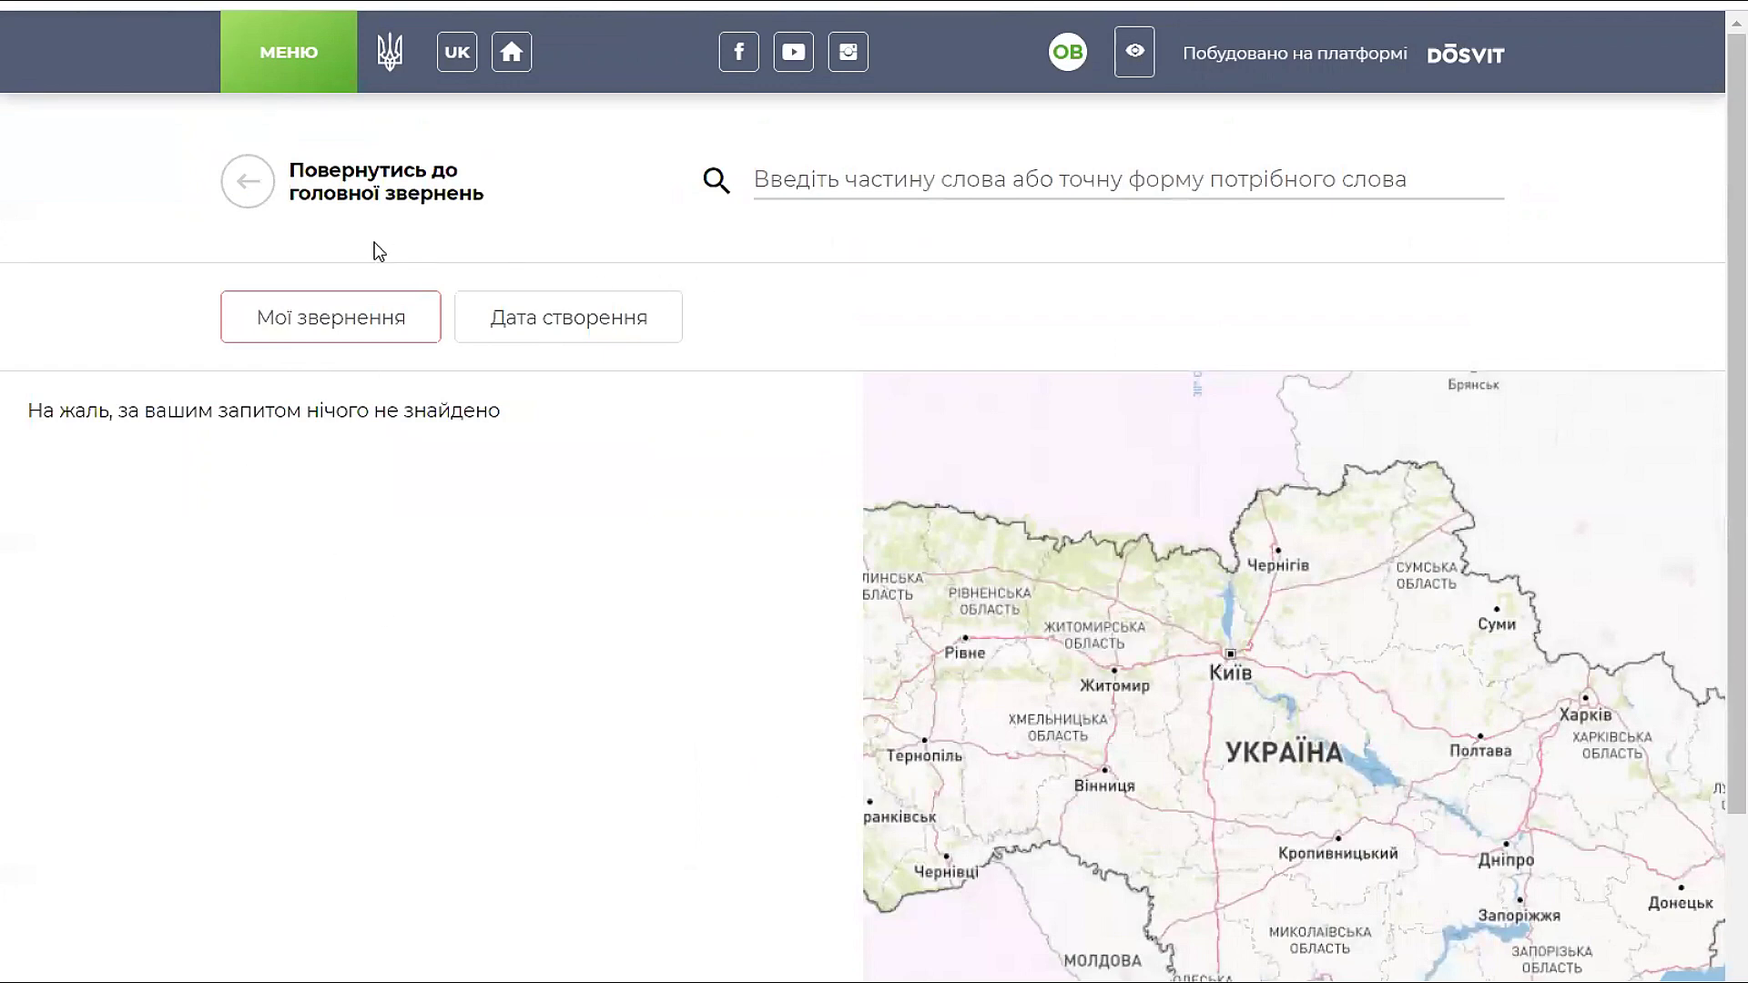
left_click(247, 183)
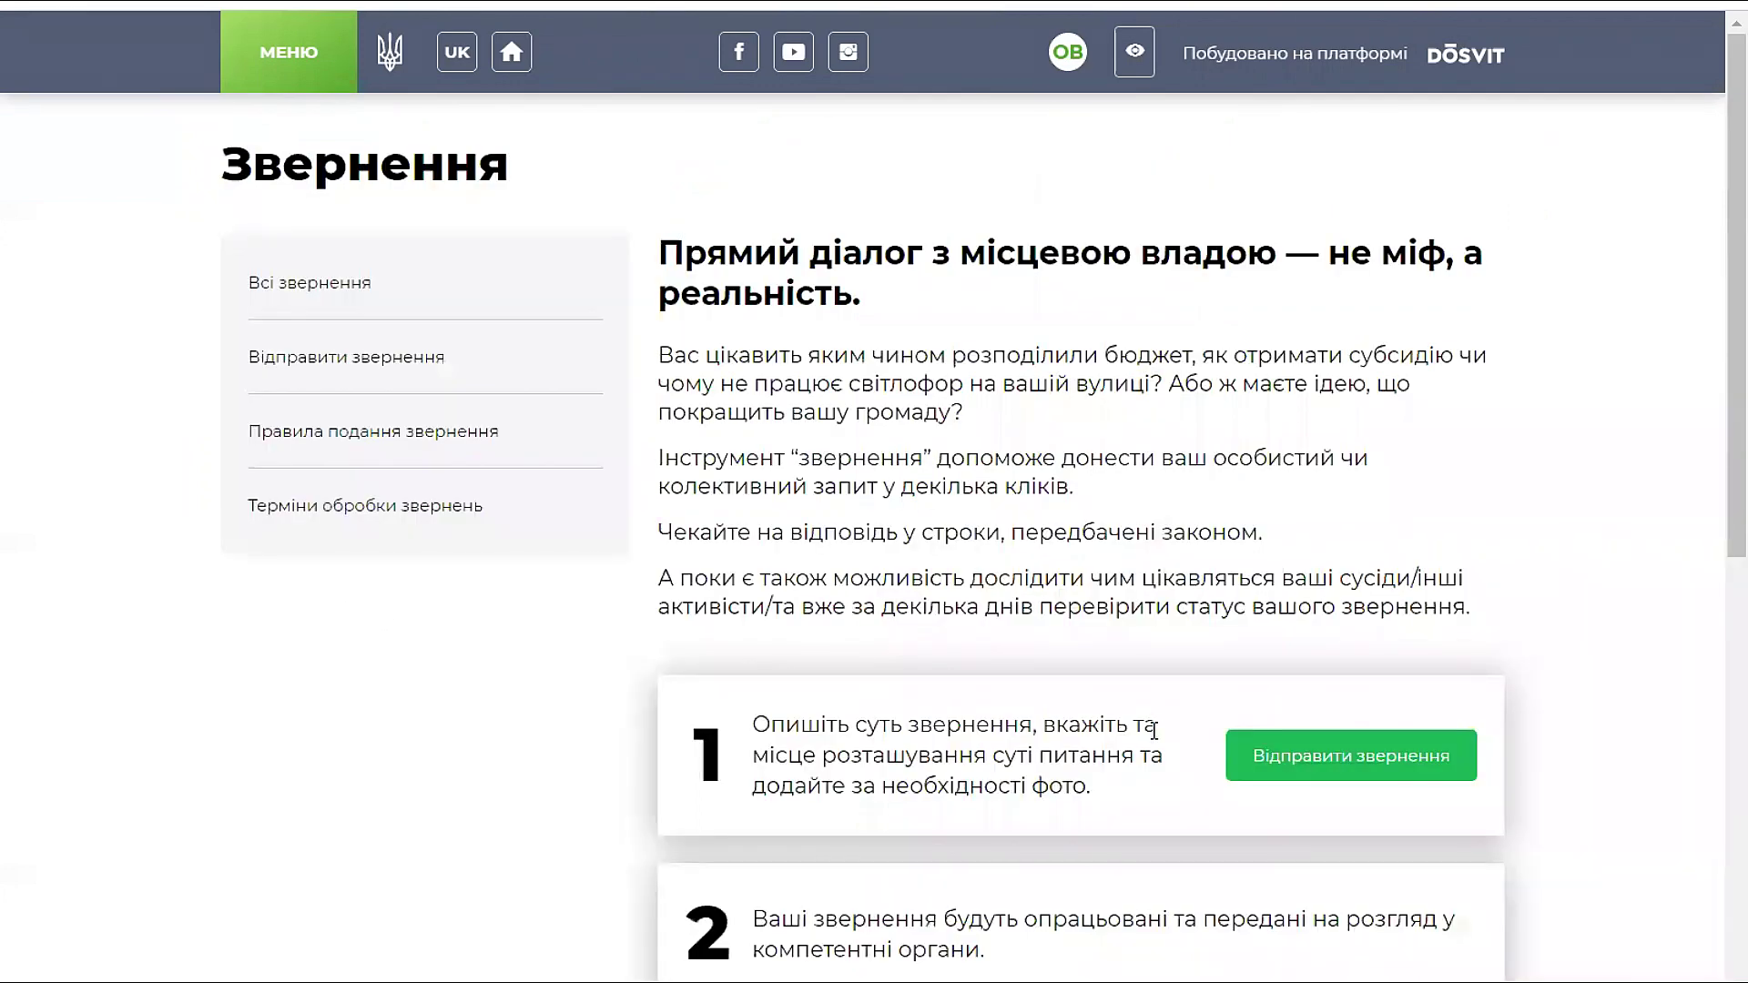